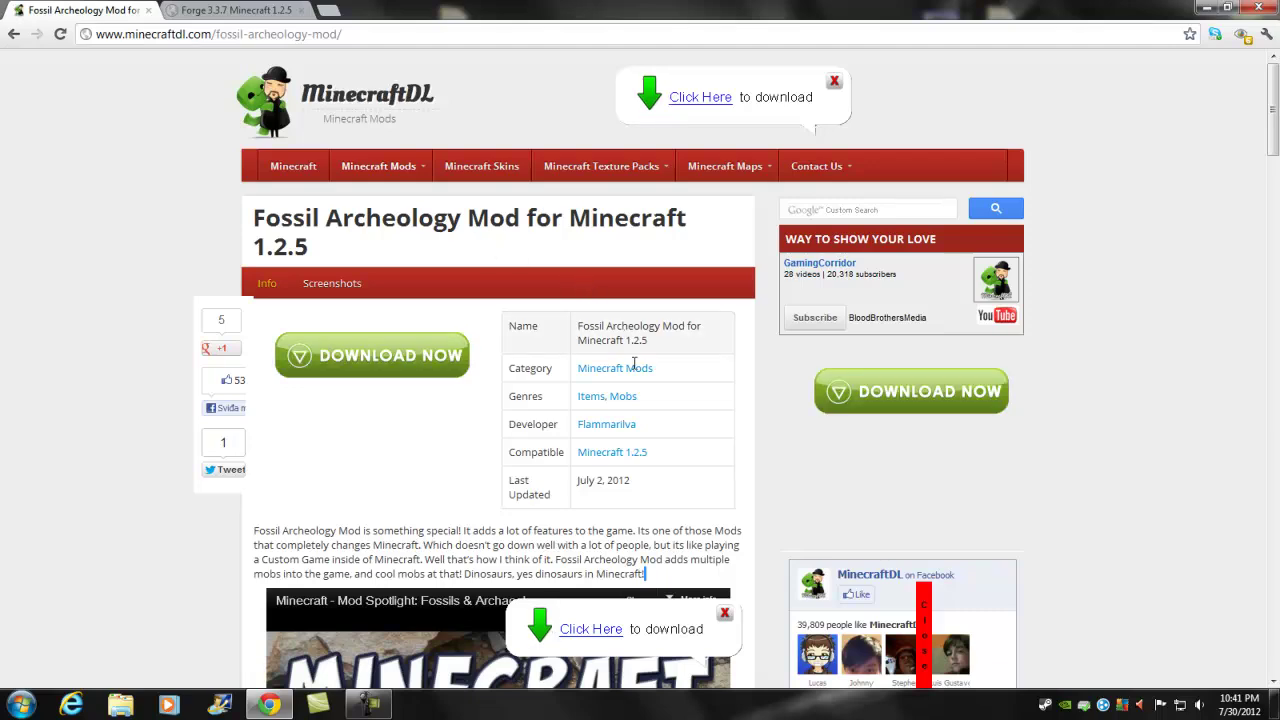
- Look over the Fossil Archeology Mod page's details, changelog and installation instructions
scroll(370, 408, down, 3)
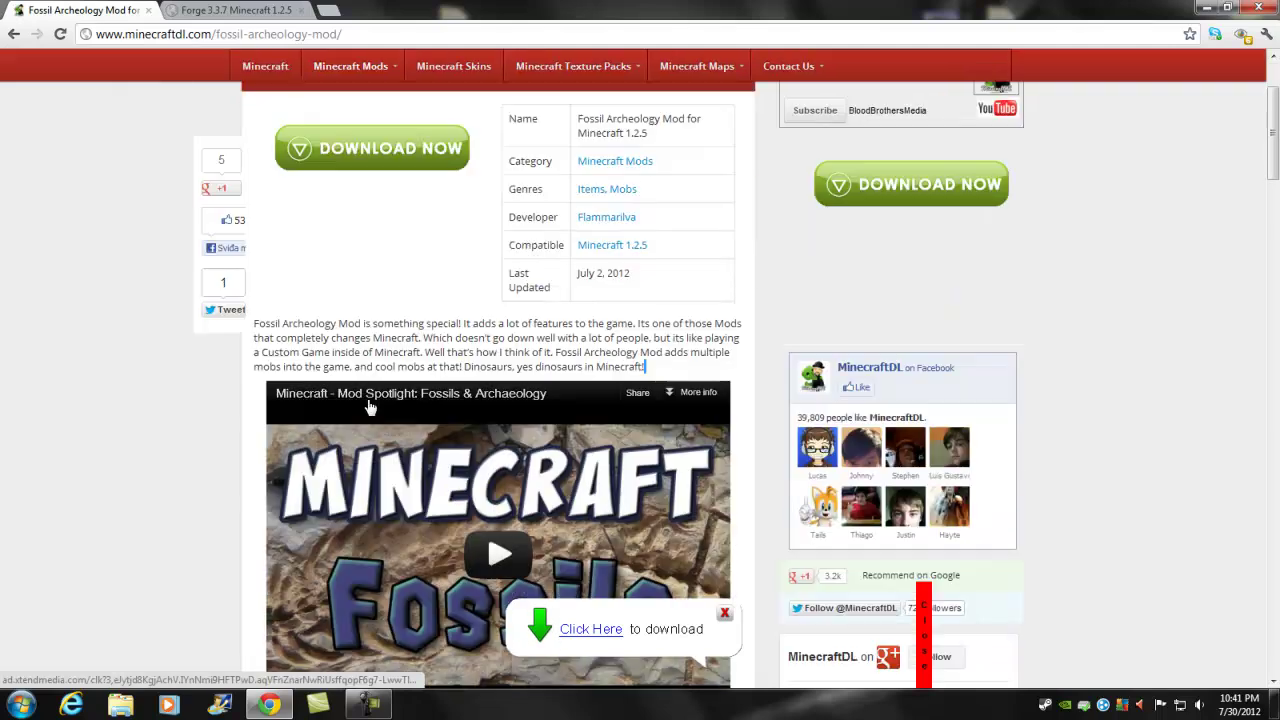
scroll(370, 408, down, 6)
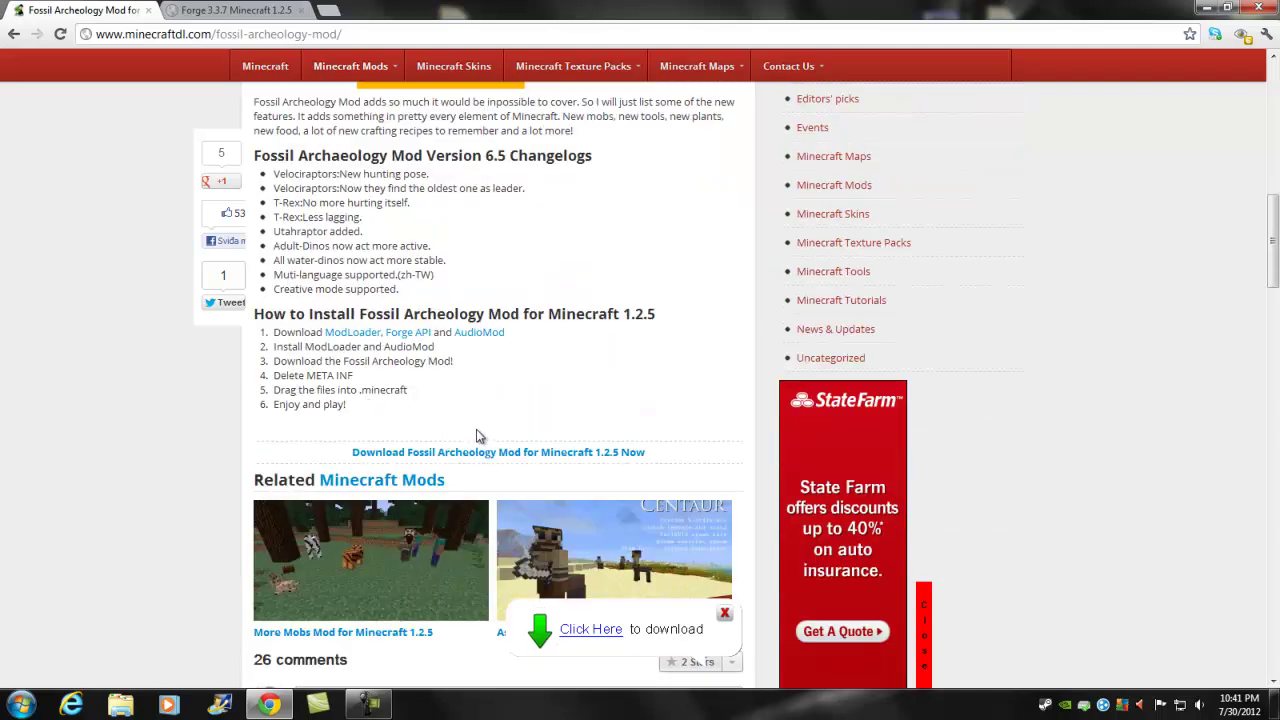
scroll(476, 436, up, 10)
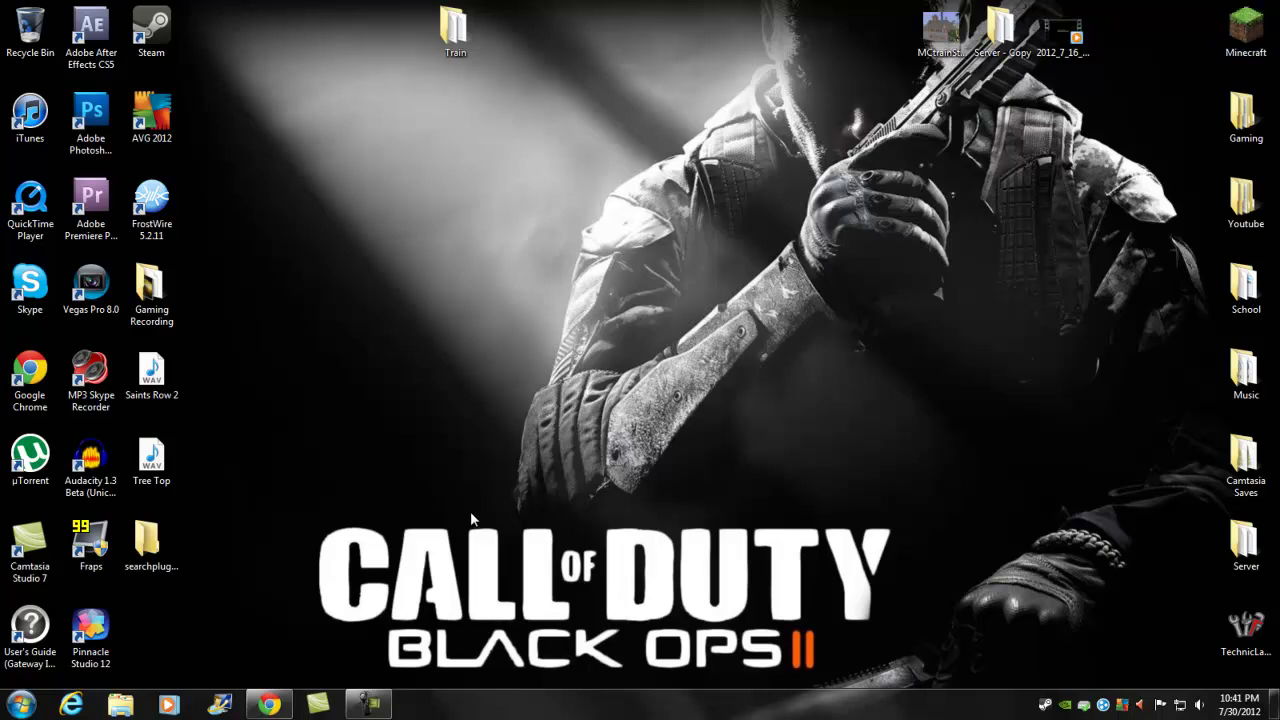
click(269, 704)
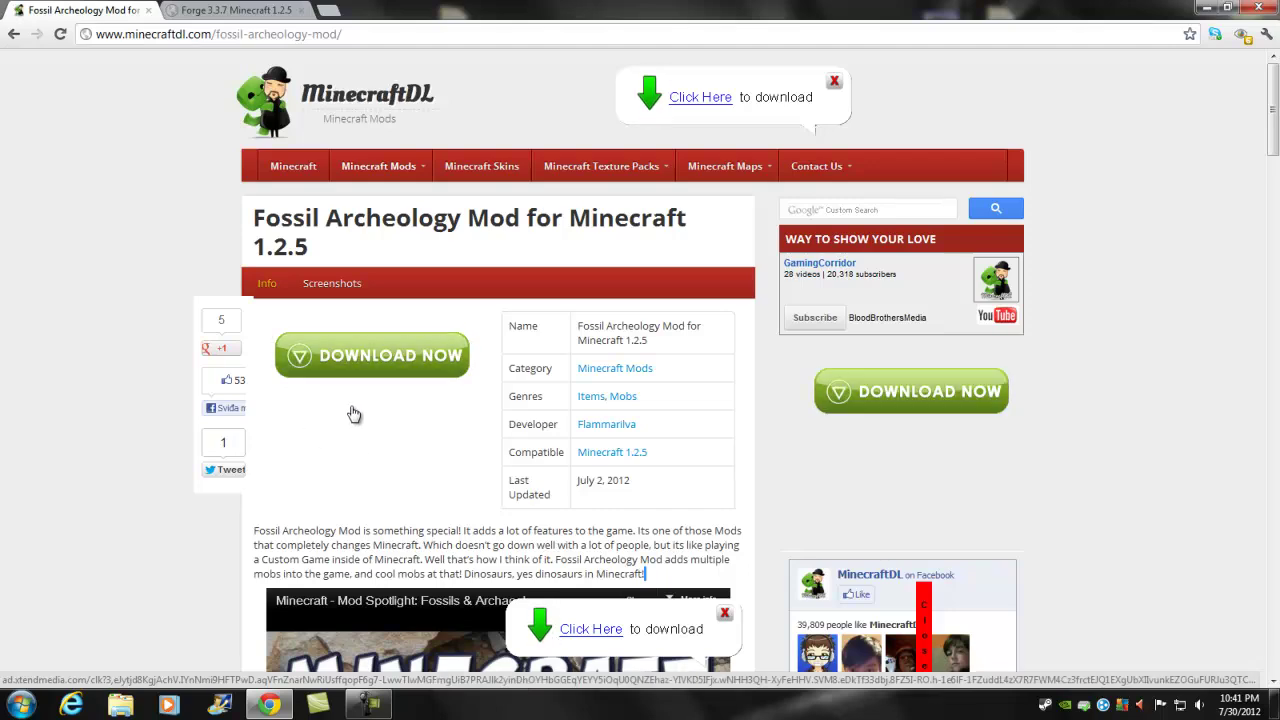
scroll(166, 543, down, 2)
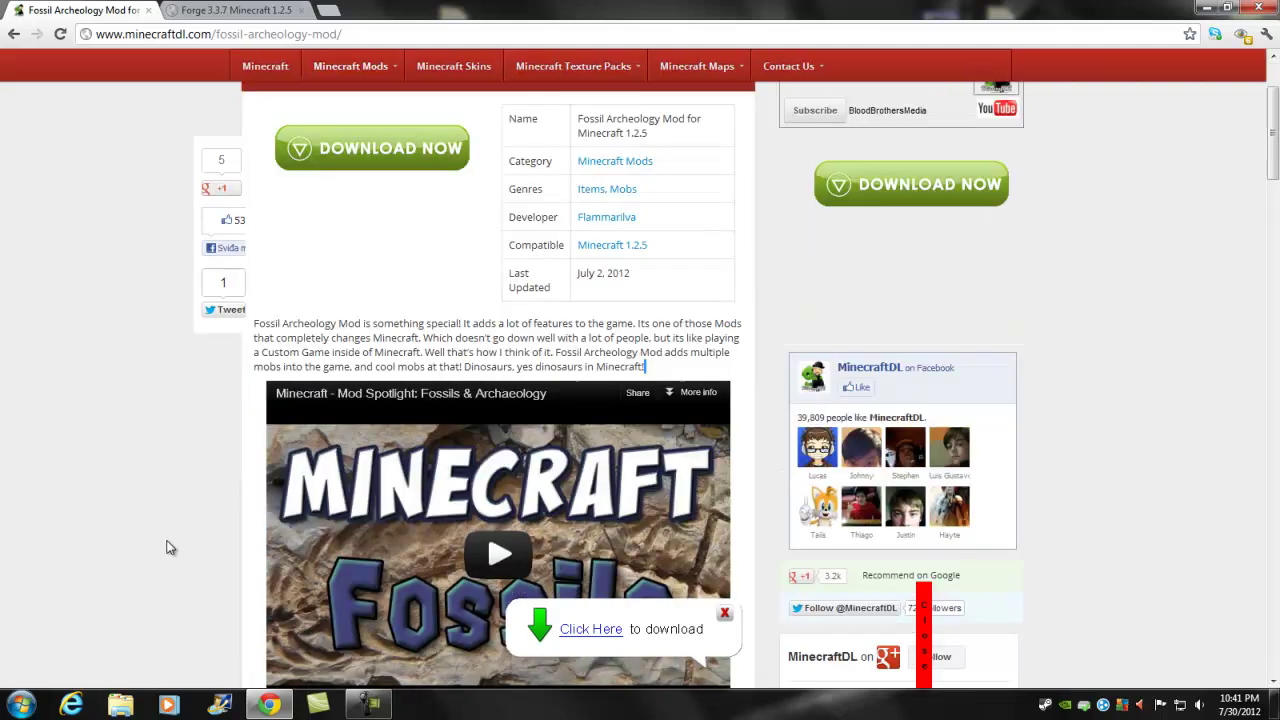
scroll(168, 545, up, 2)
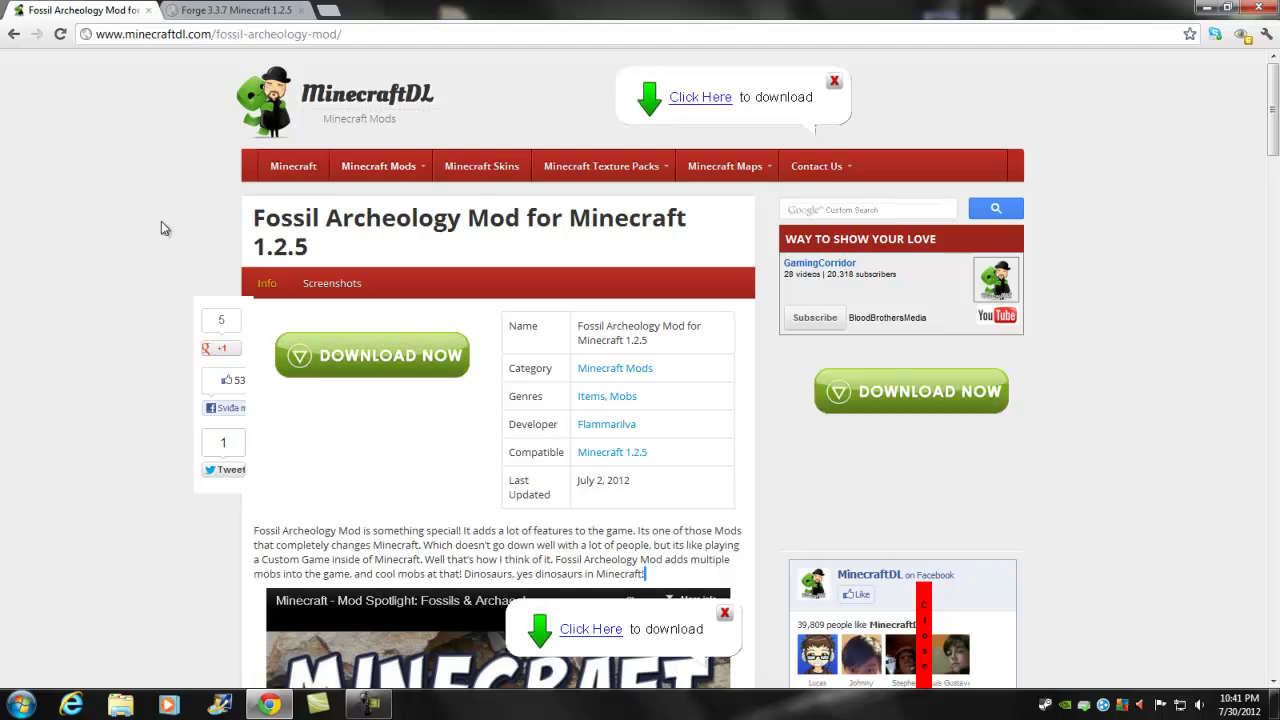
- Download mod_Fossil.zip through the mod page's link, skip the adf.ly advert, and close the download page
scroll(166, 294, down, 10)
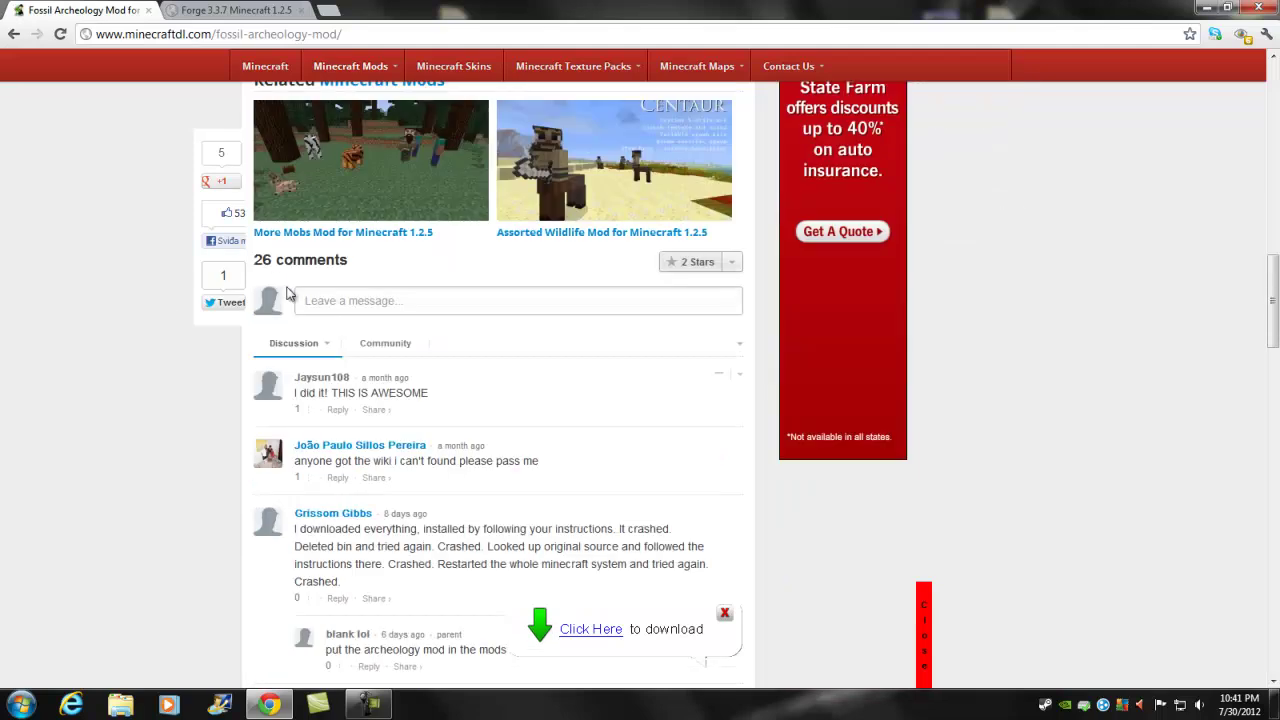
scroll(437, 282, up, 2)
click(477, 293)
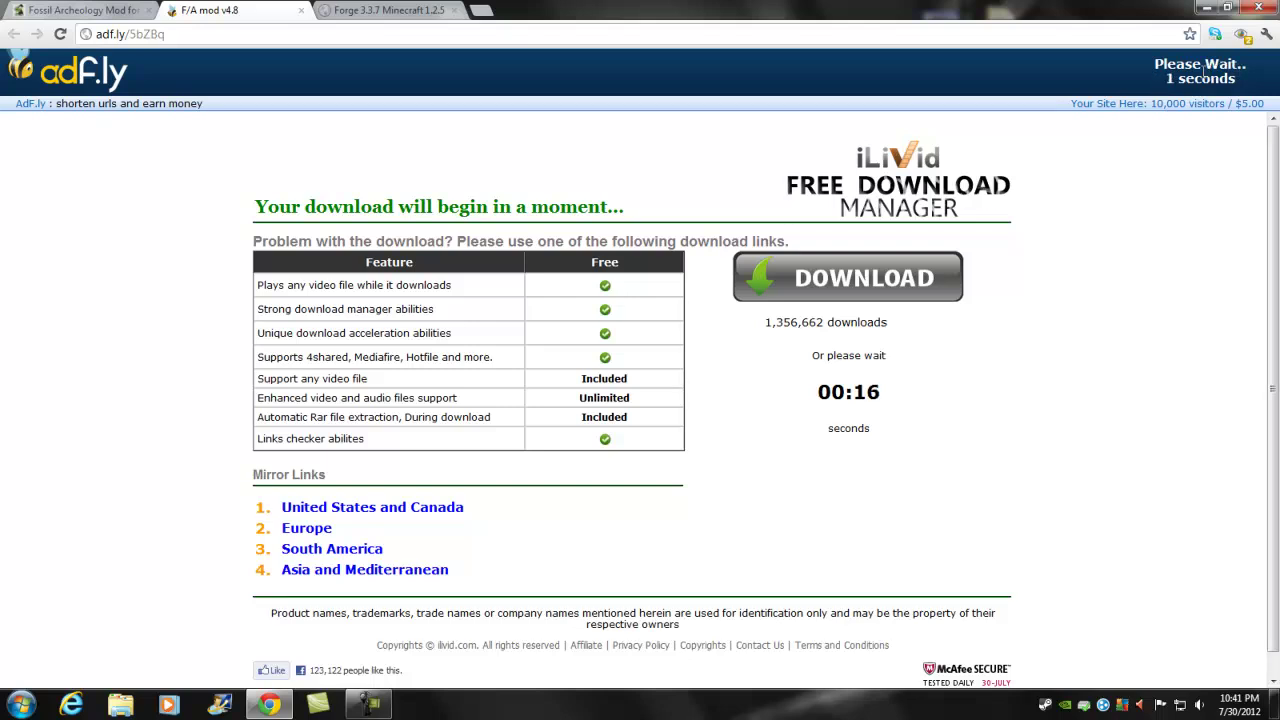
click(1205, 77)
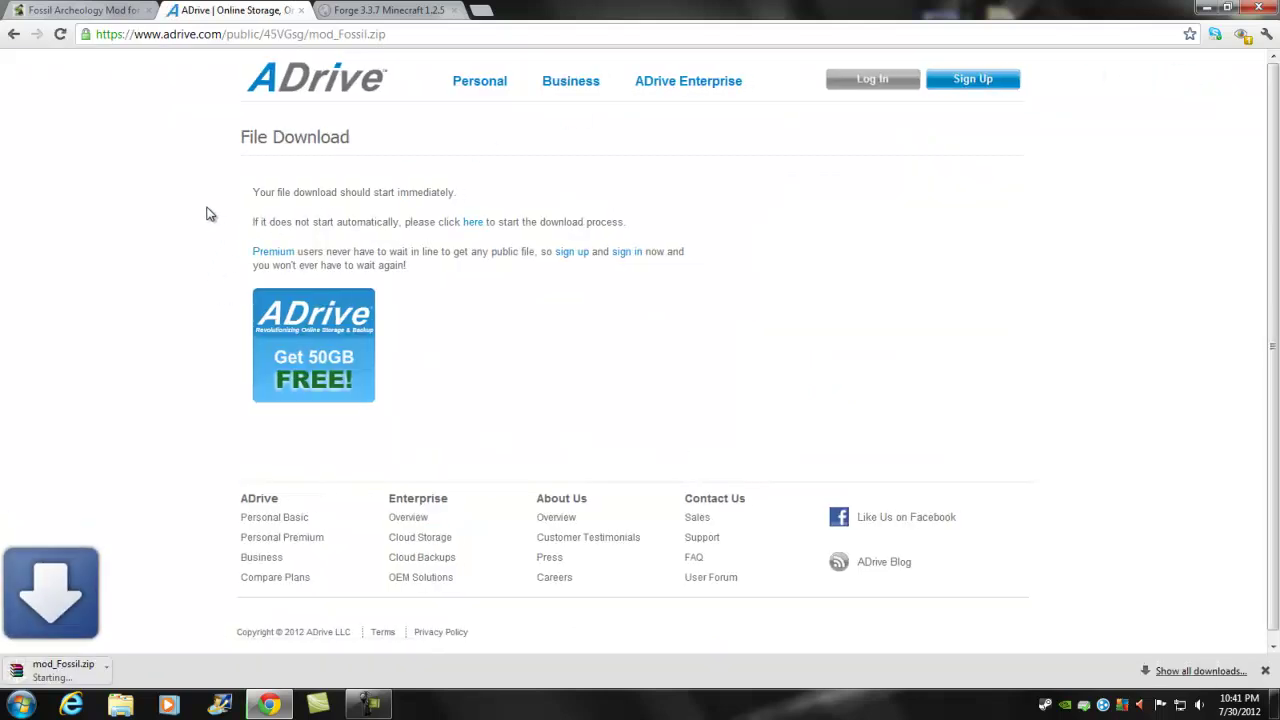
click(301, 10)
- Open the downloaded Forge client archive and mod_Fossil.zip in WinRAR, dismiss the licence reminder, and clear the windows off the desktop
click(272, 10)
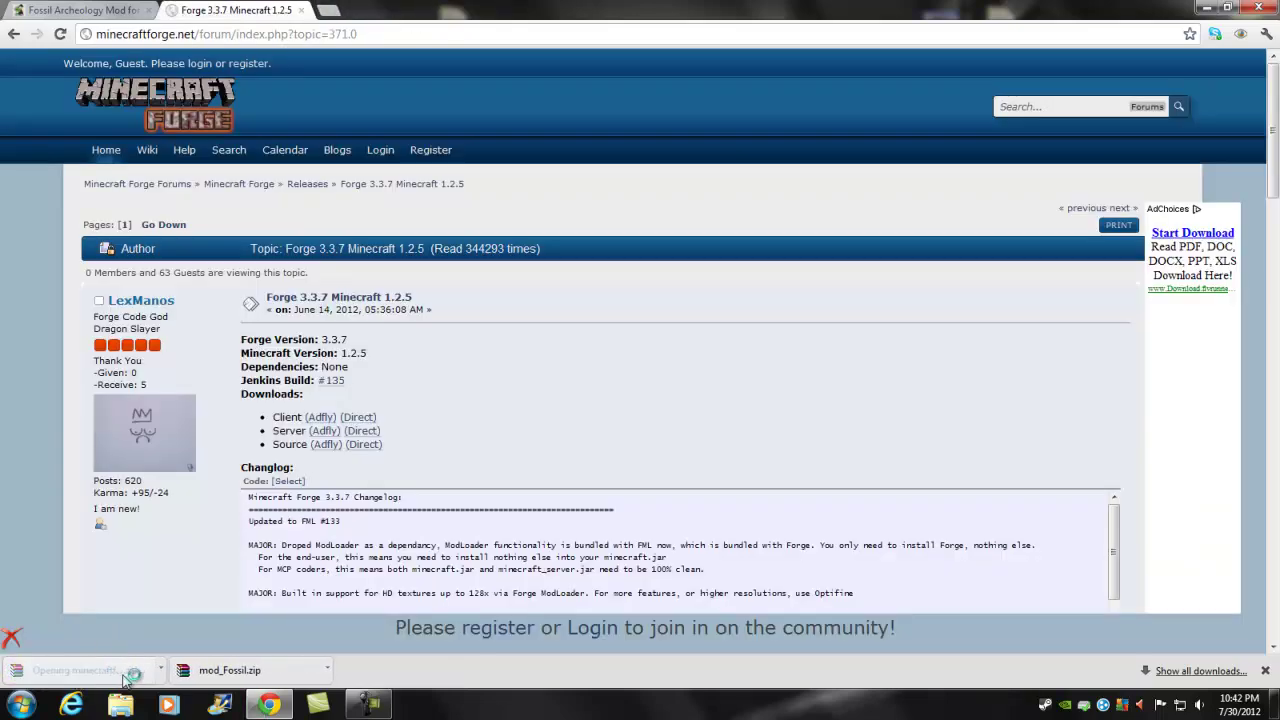
click(229, 670)
click(1196, 7)
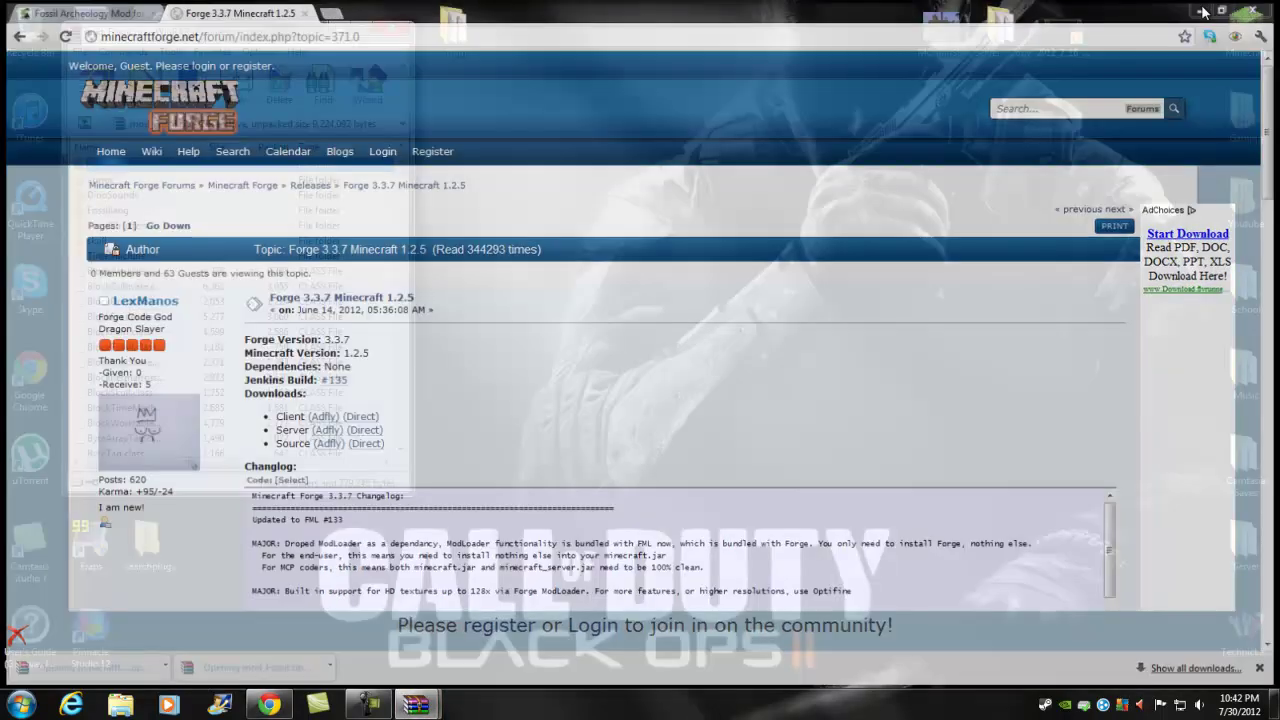
click(754, 299)
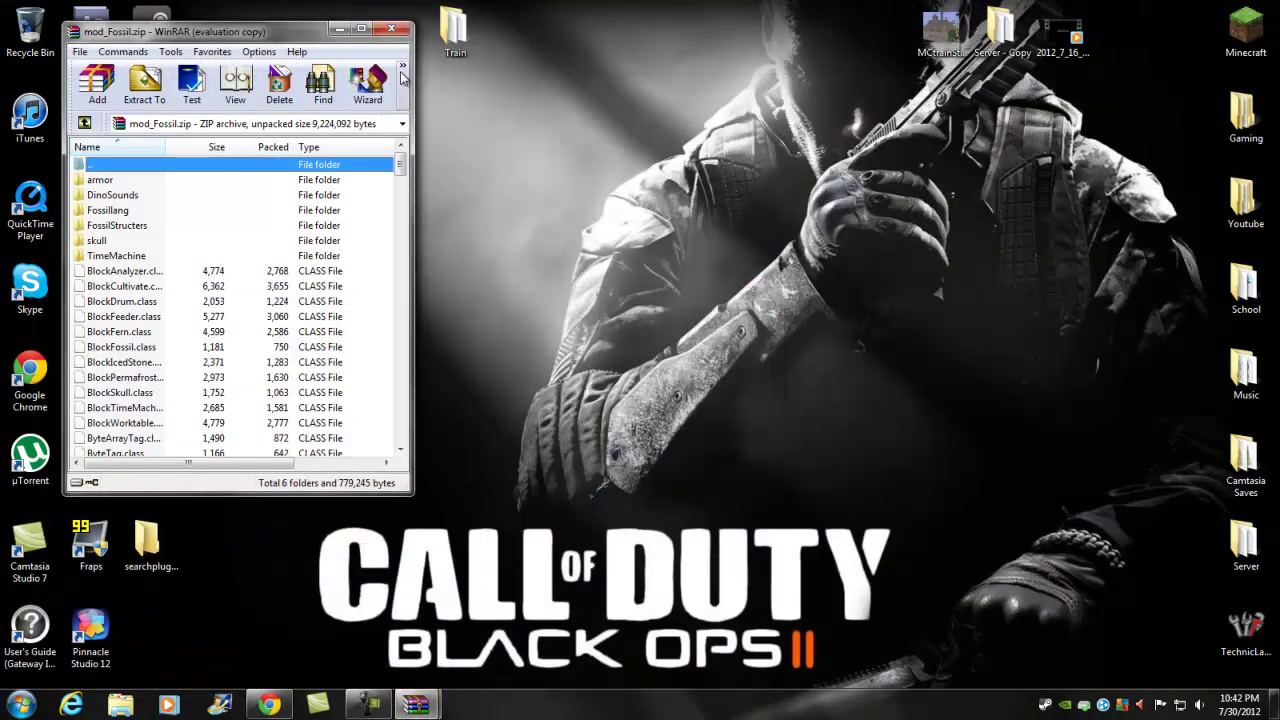
click(339, 29)
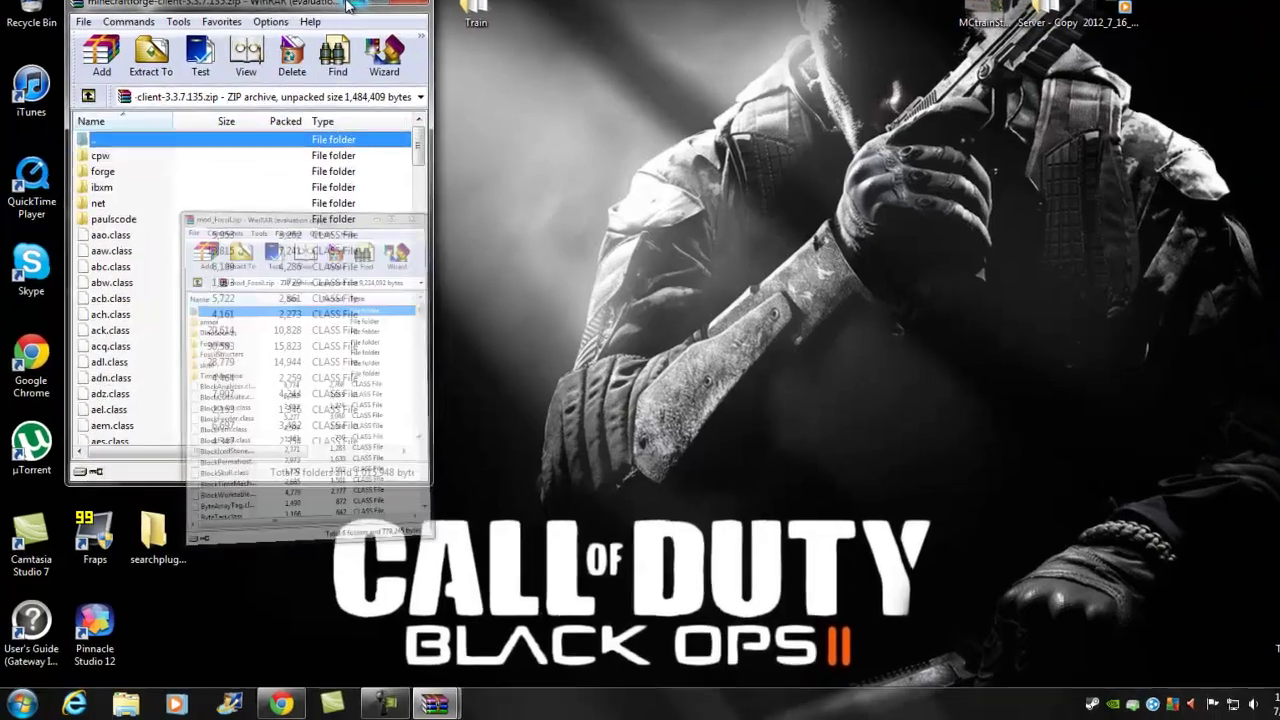
- Search Windows for %appdata% and open the bin folder inside .minecraft
click(21, 704)
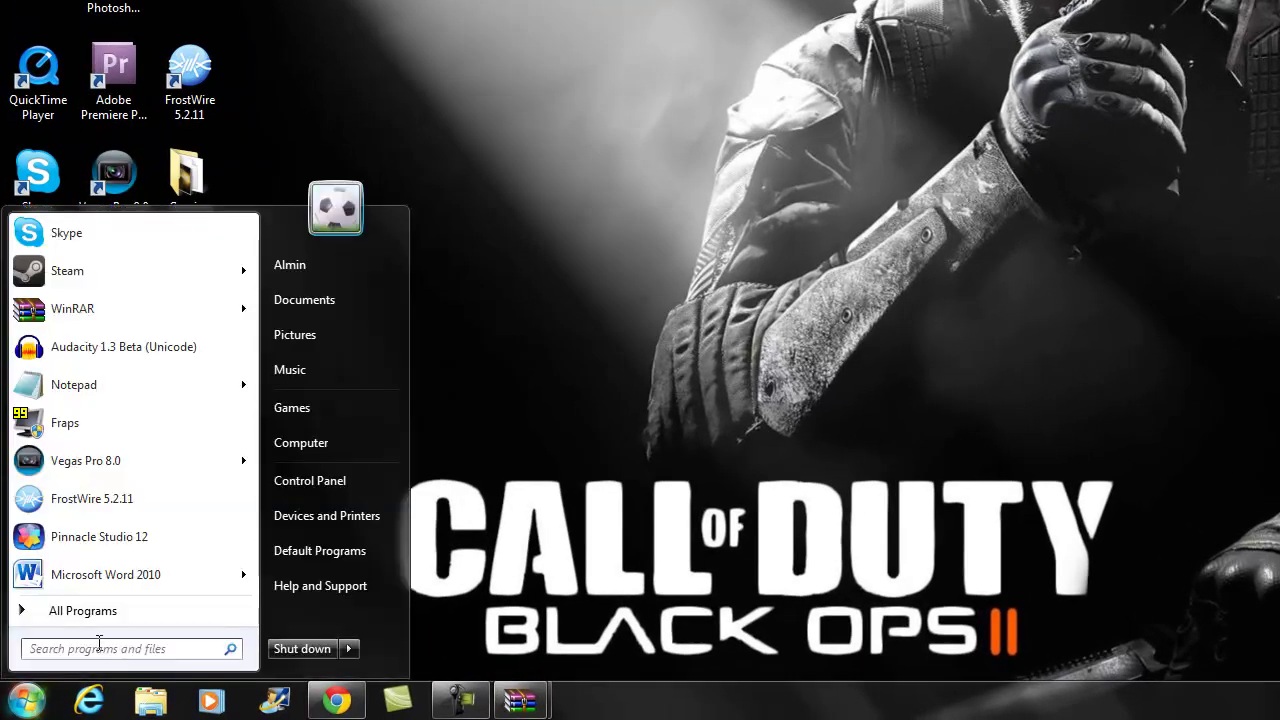
click(97, 648)
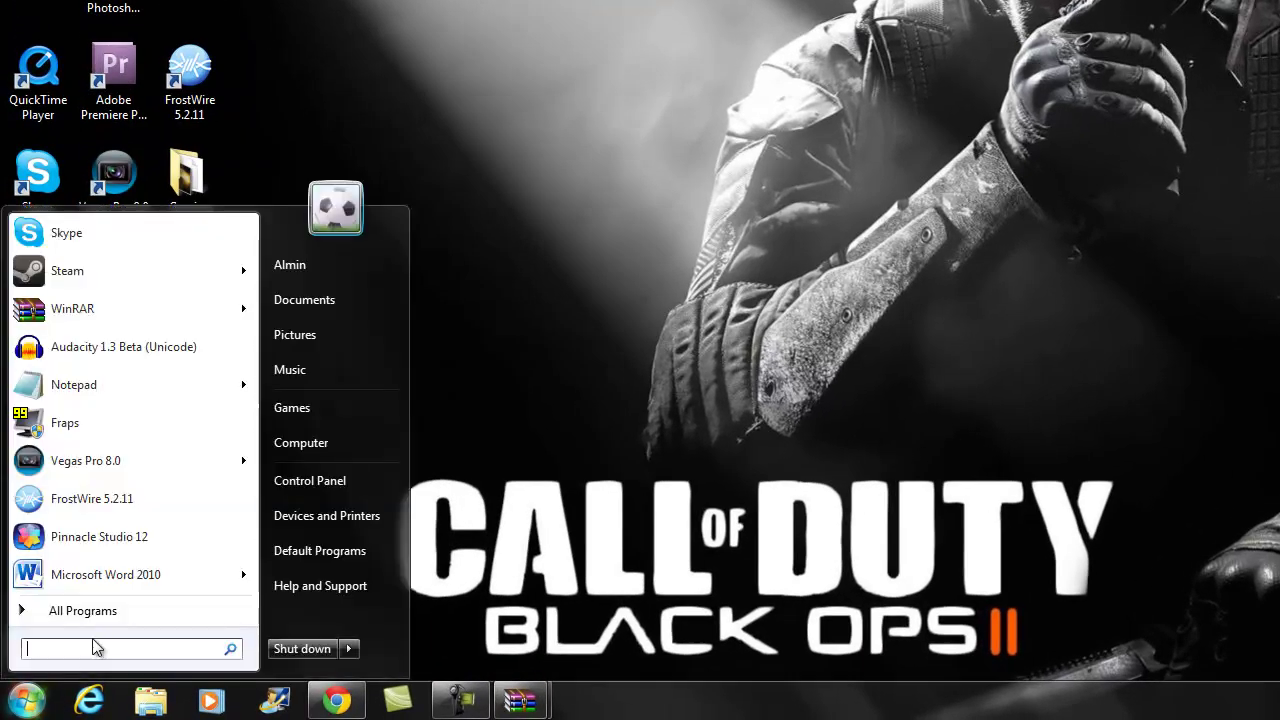
text(%ap)
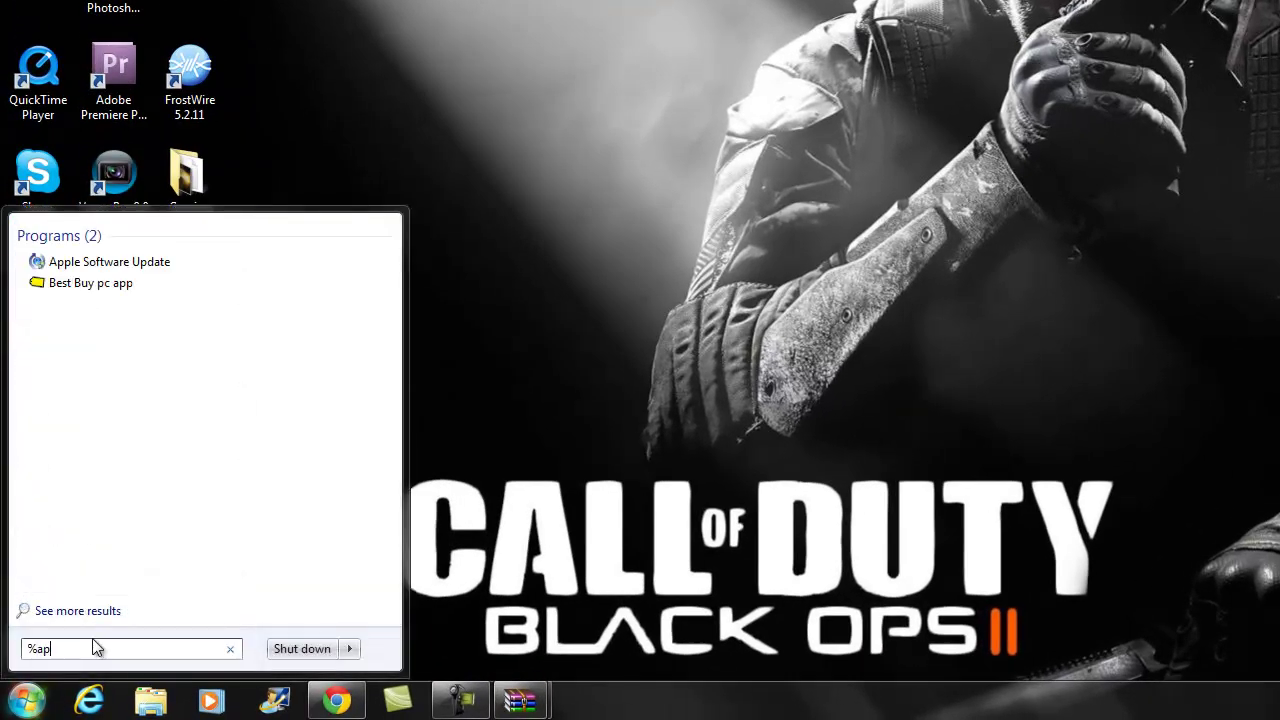
text(pdata%)
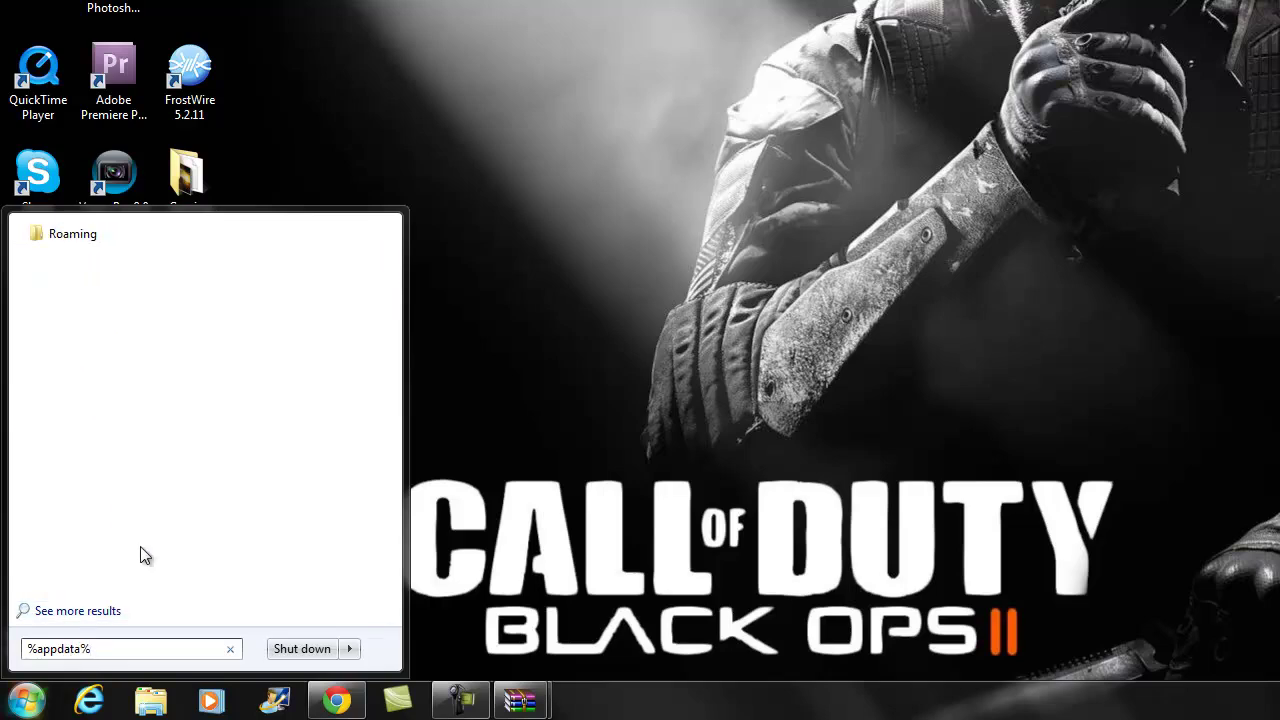
key(Return)
double_click(608, 131)
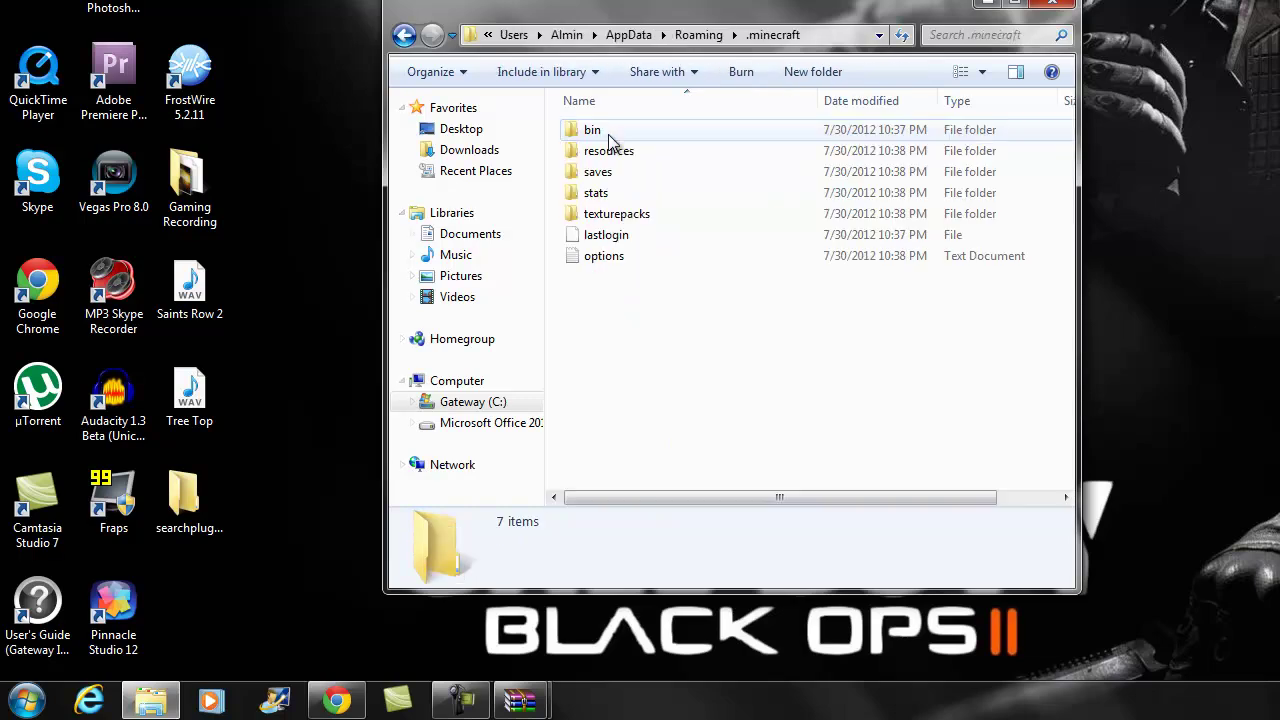
double_click(650, 130)
- Open the minecraft jar file with WinRAR and dismiss the licence reminder
click(615, 236)
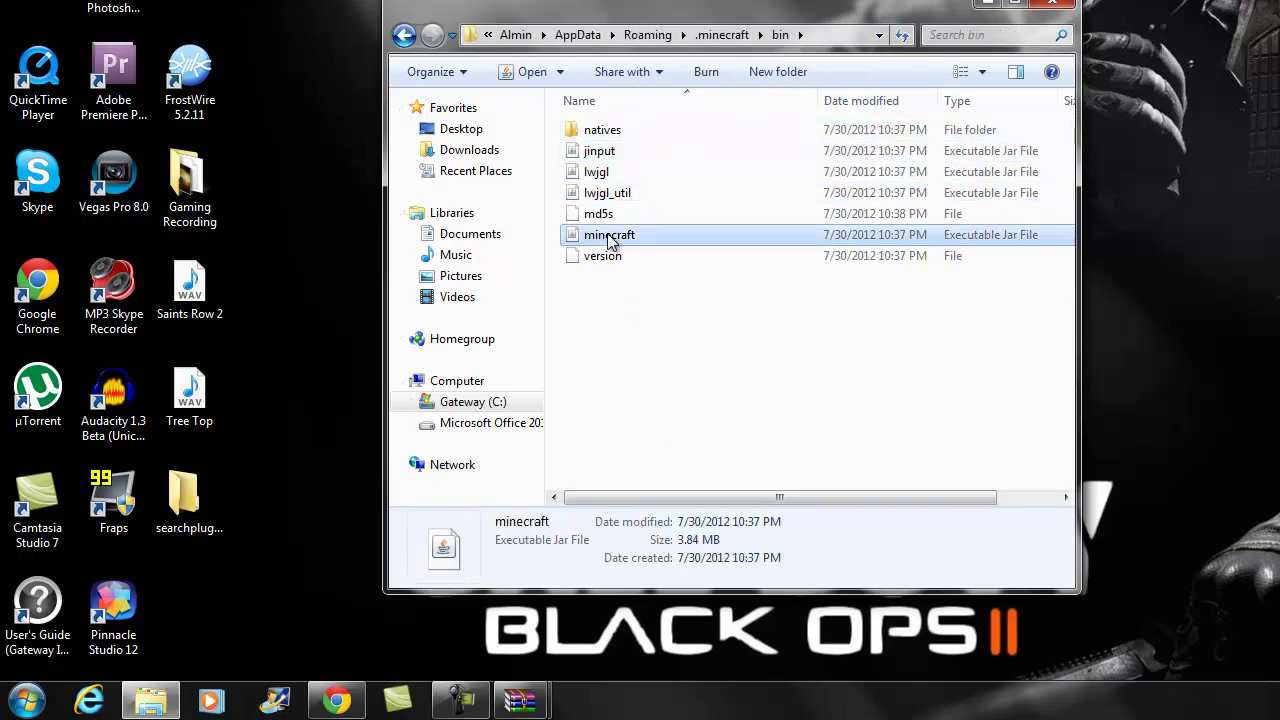
right_click(610, 238)
mouse_move(668, 287)
click(885, 308)
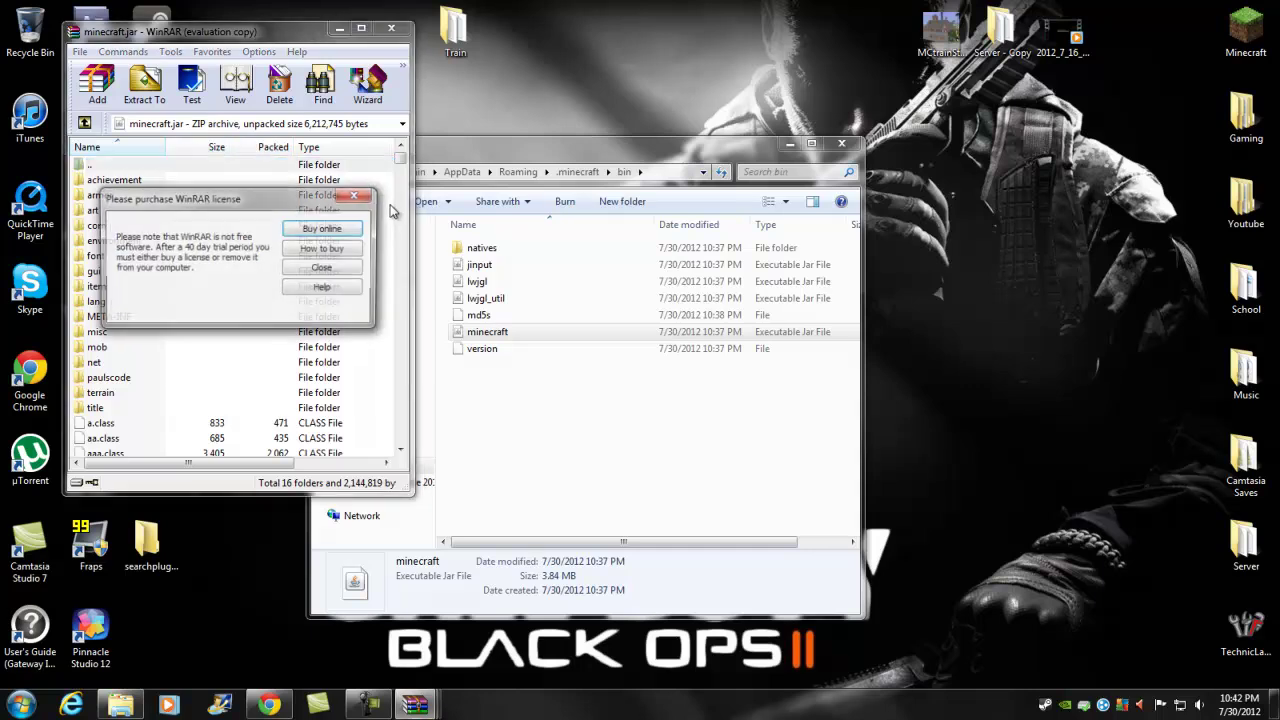
click(362, 240)
- Delete the META-INF folder from minecraft.jar
click(157, 316)
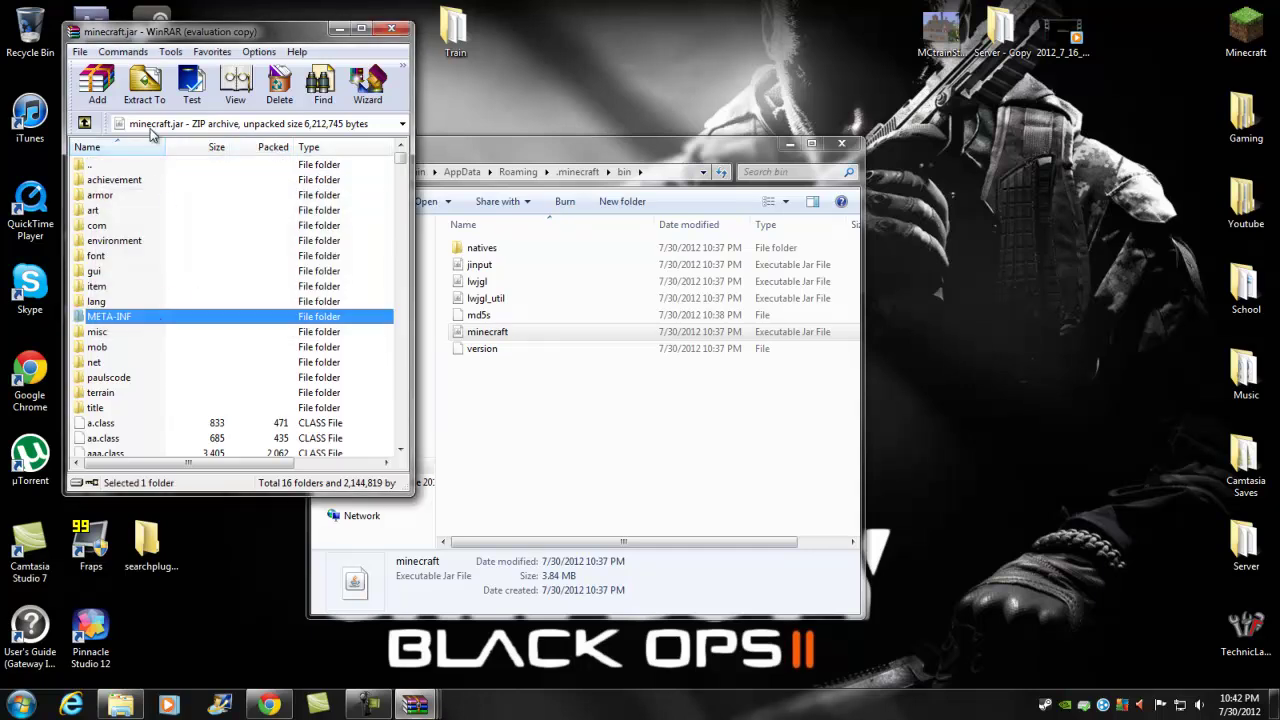
click(270, 95)
click(640, 405)
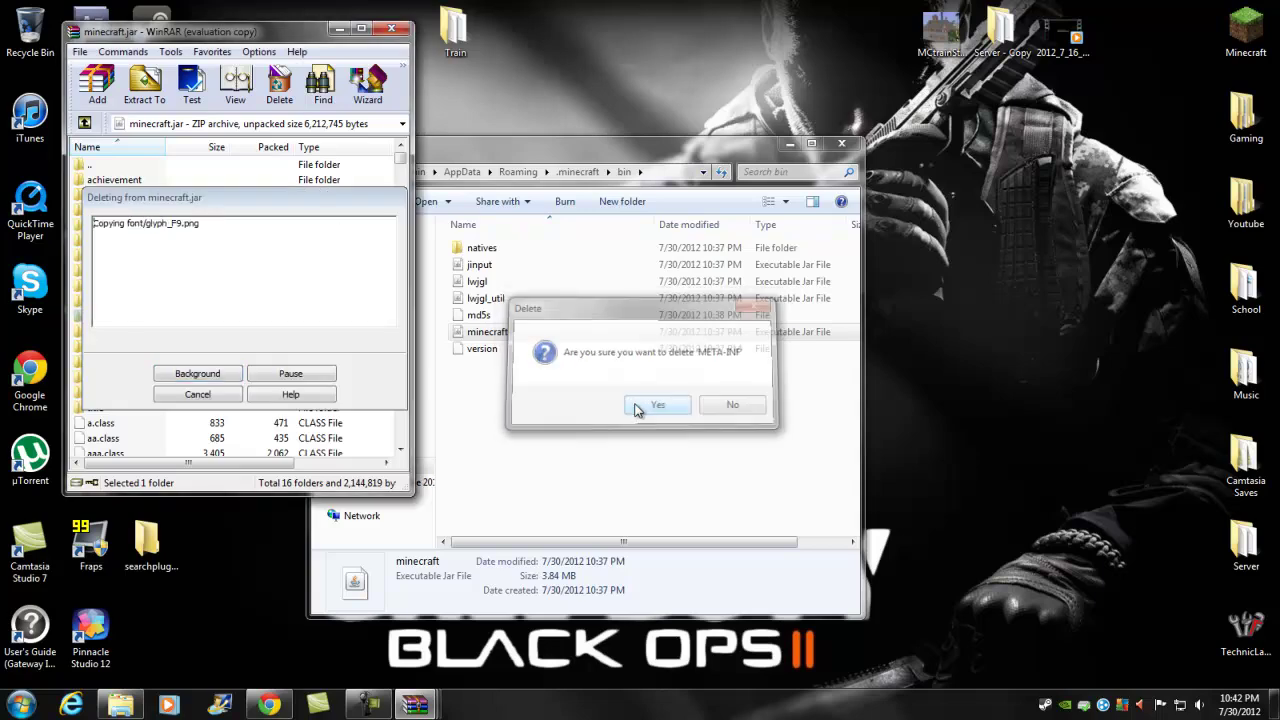
- Bring up the minecraftforge-client-3.3.7.135.zip window and place it beside the minecraft.jar window
click(435, 697)
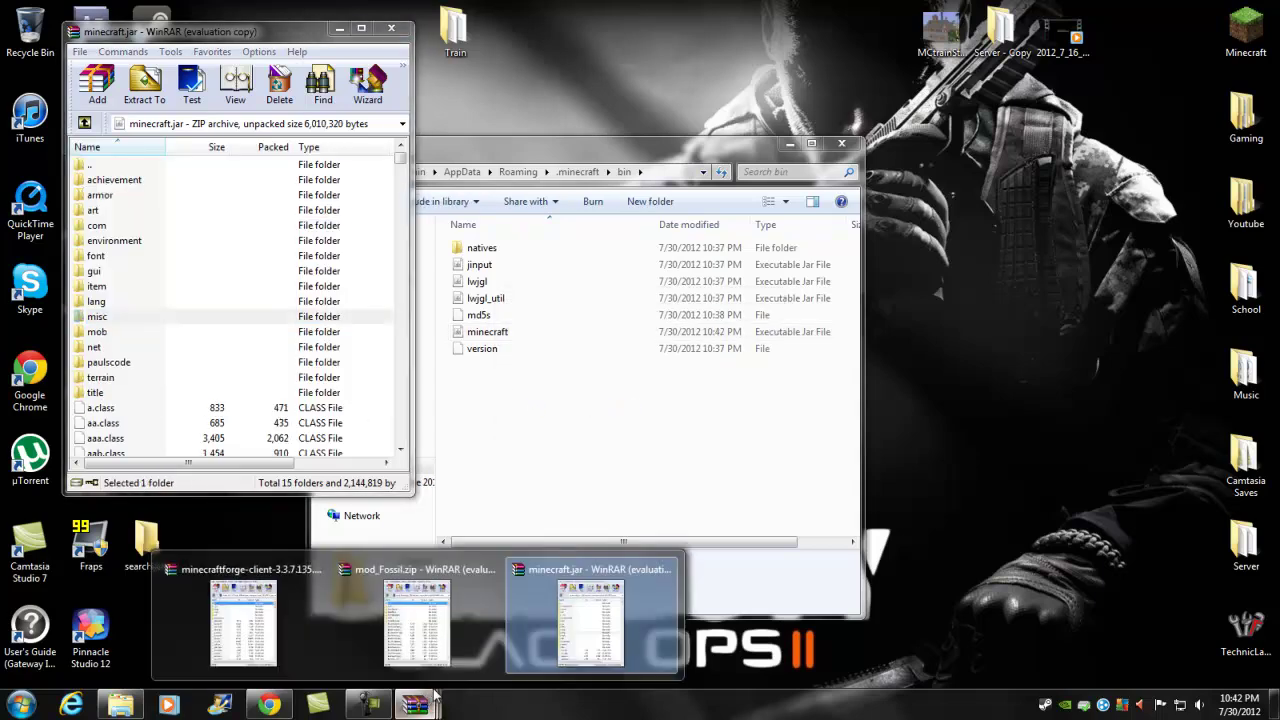
click(243, 620)
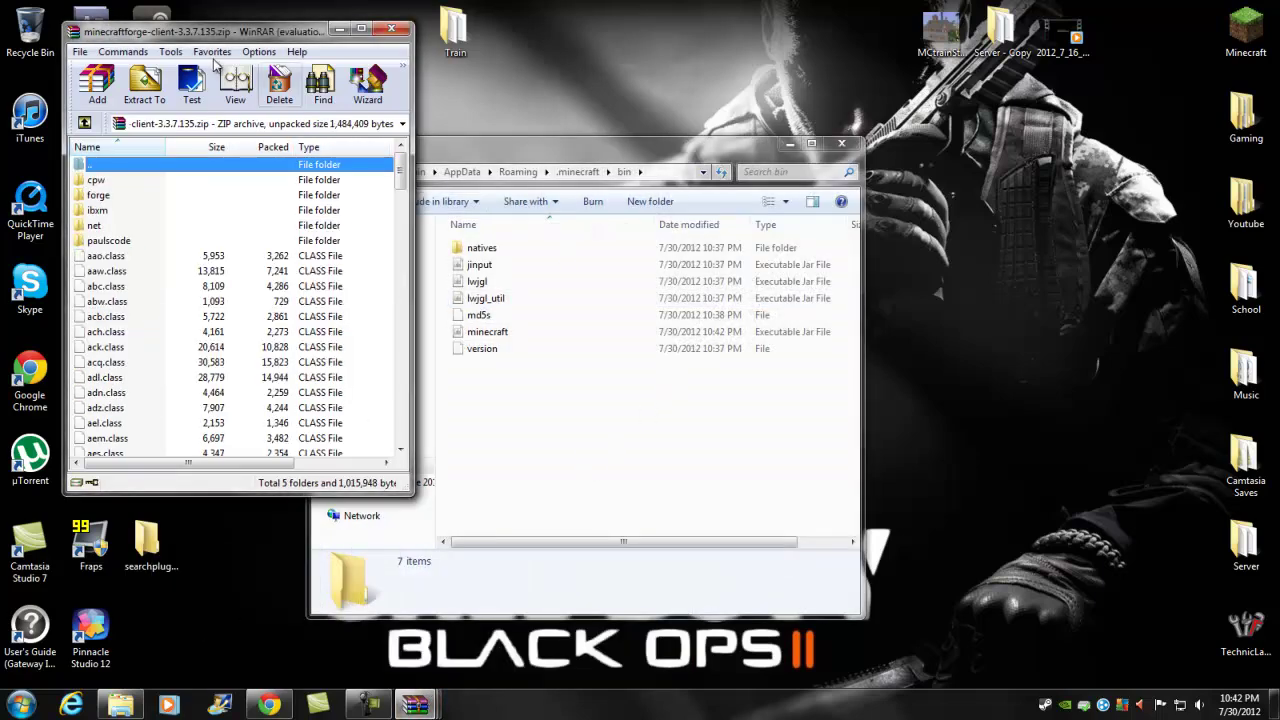
drag(200, 38, 693, 51)
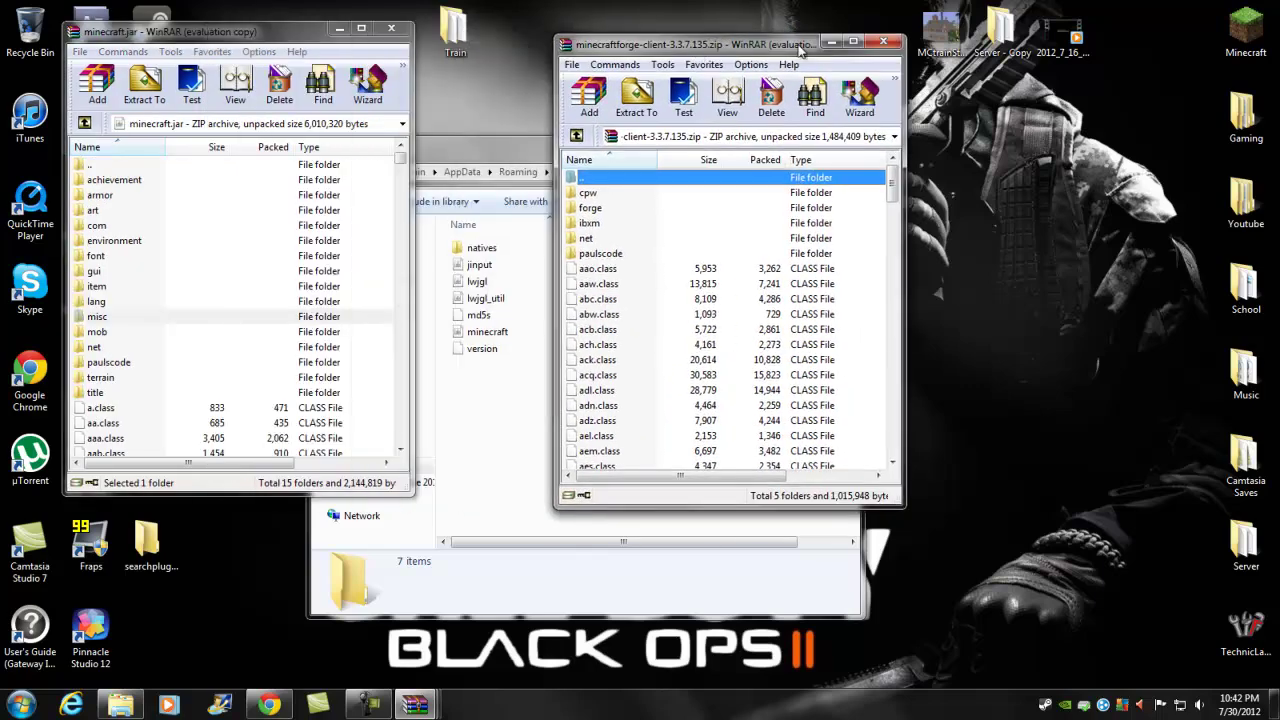
- Add all files and folders of the Forge client archive to minecraft.jar using Add and replace files, and close the archive windows
click(855, 42)
drag(1270, 185, 1270, 585)
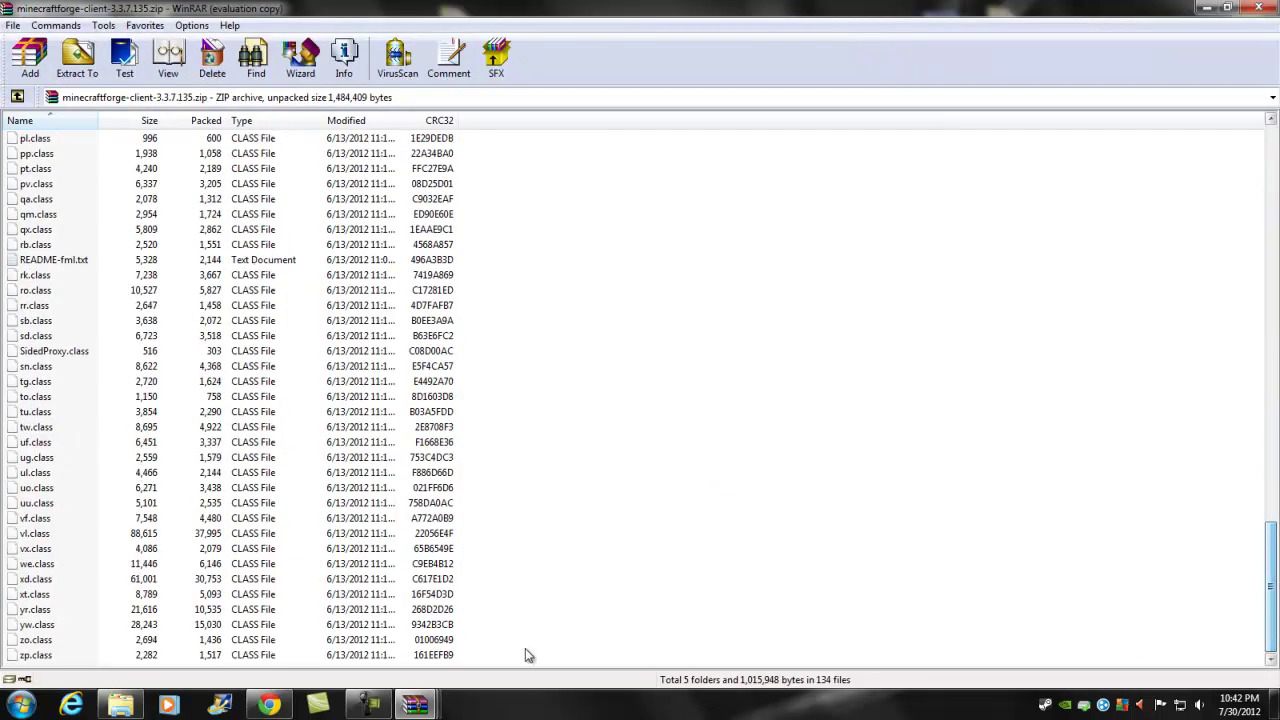
key(ctrl+a)
scroll(308, 48, up, 20)
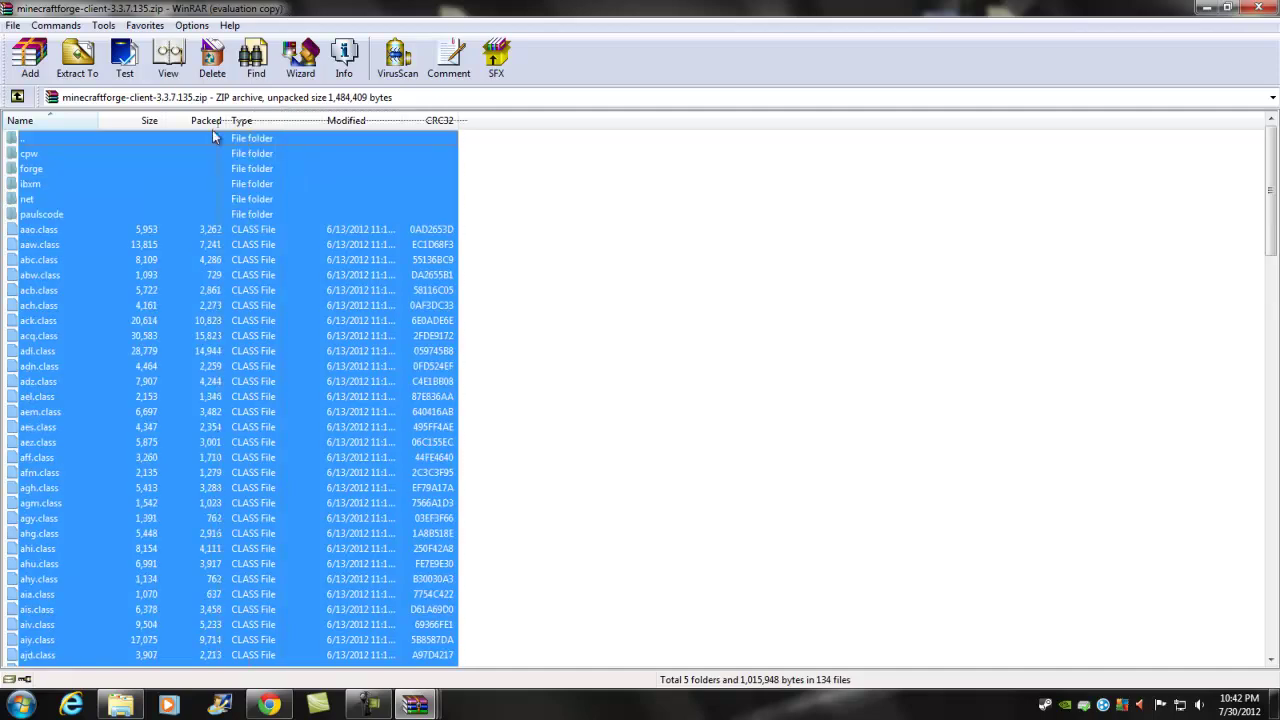
click(1228, 8)
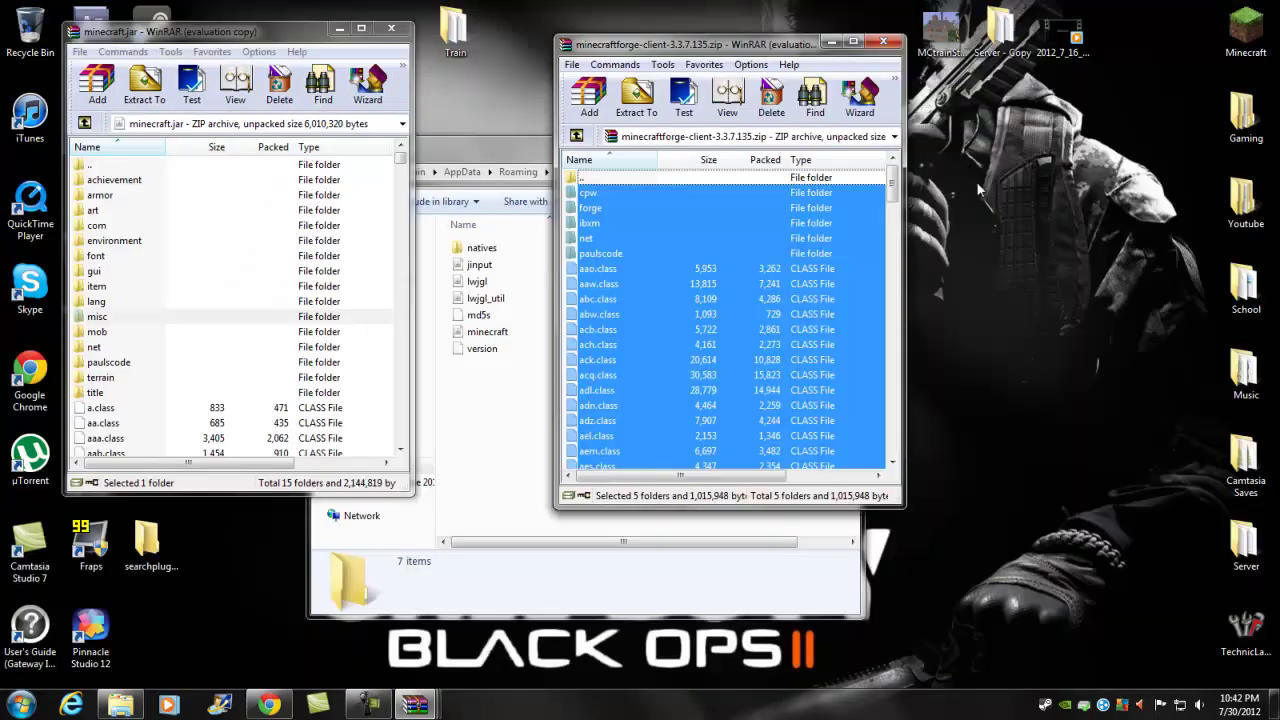
drag(753, 341, 648, 382)
drag(155, 444, 155, 444)
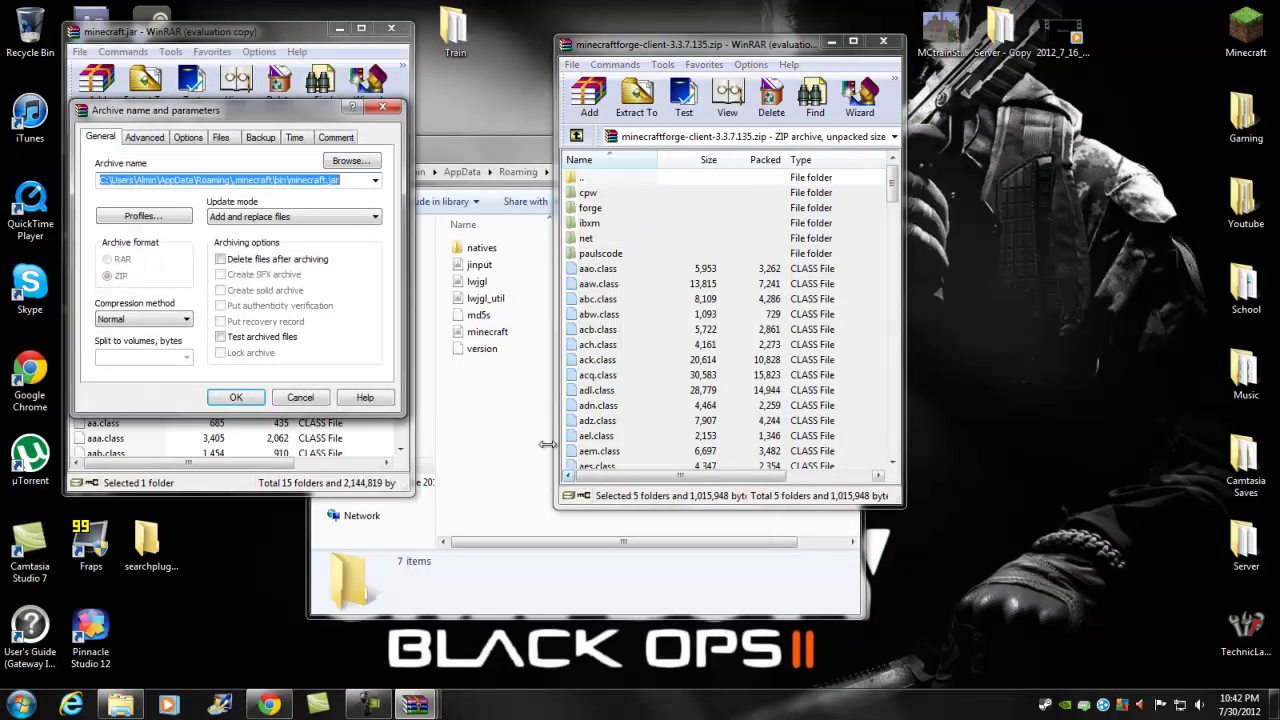
click(236, 397)
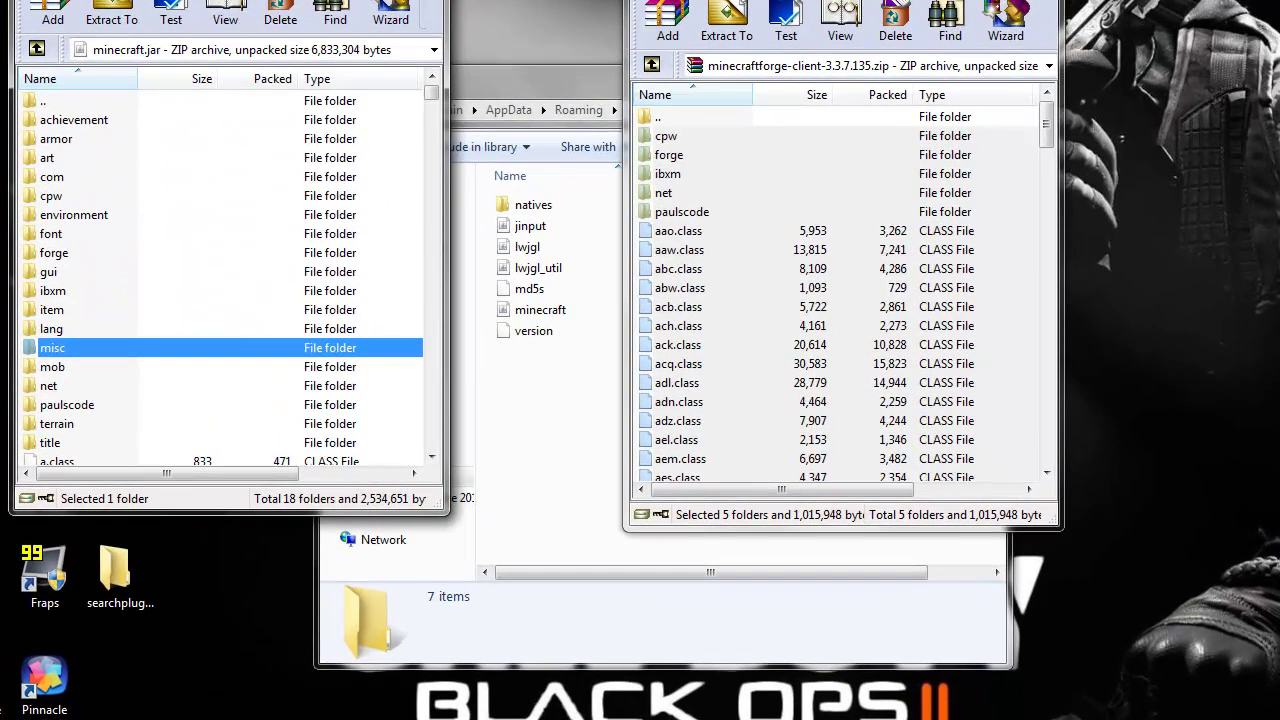
key(Escape)
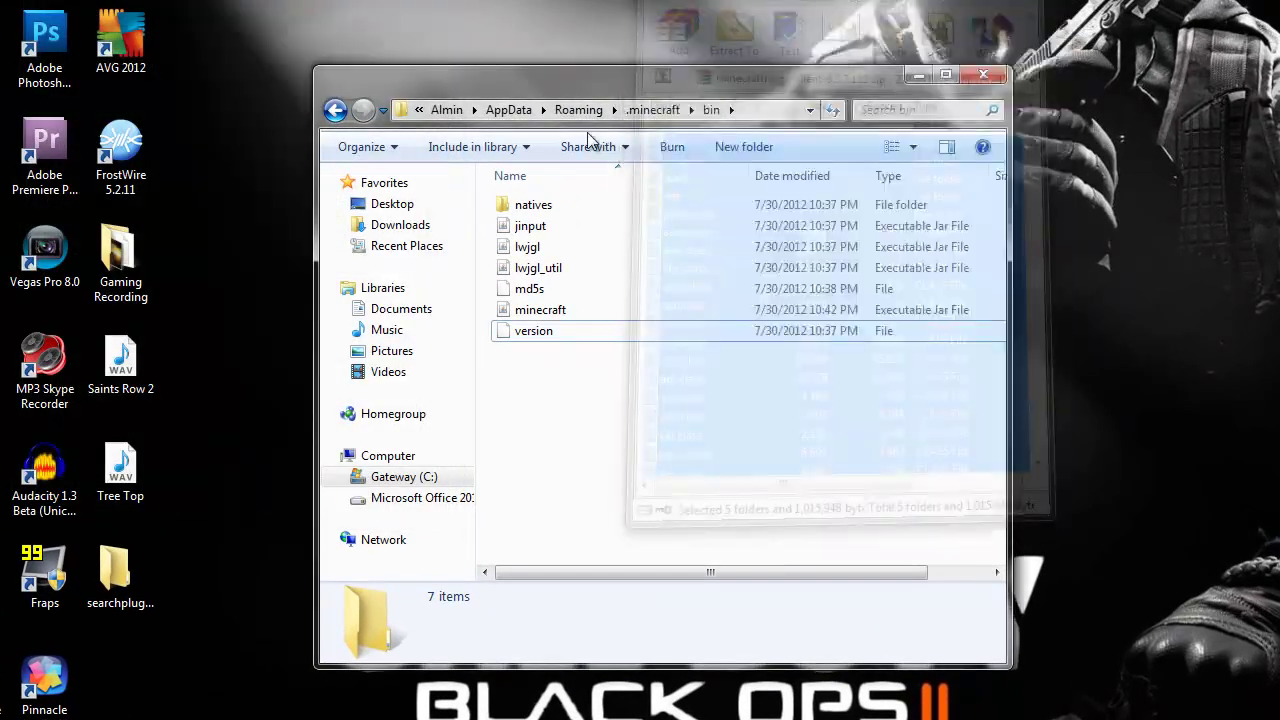
- Go back to the .minecraft folder and create a new folder named mods
click(335, 110)
right_click(541, 396)
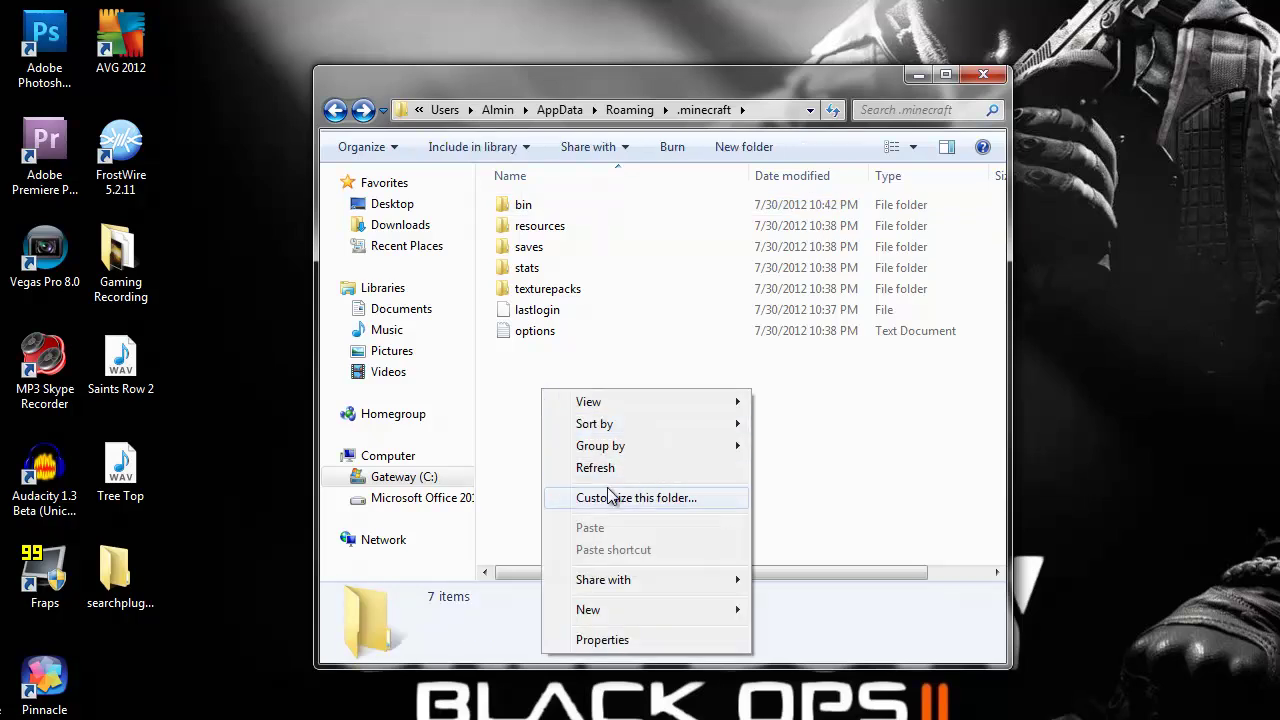
mouse_move(674, 612)
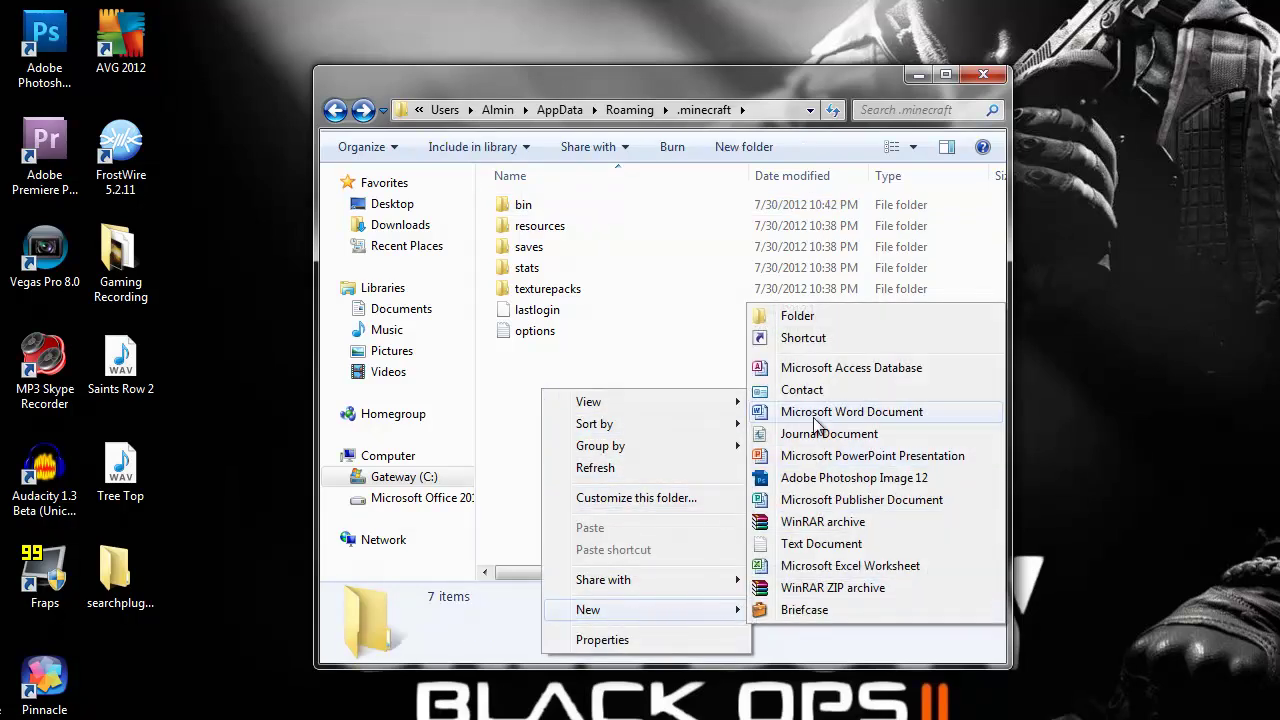
click(822, 317)
key(BackSpace)
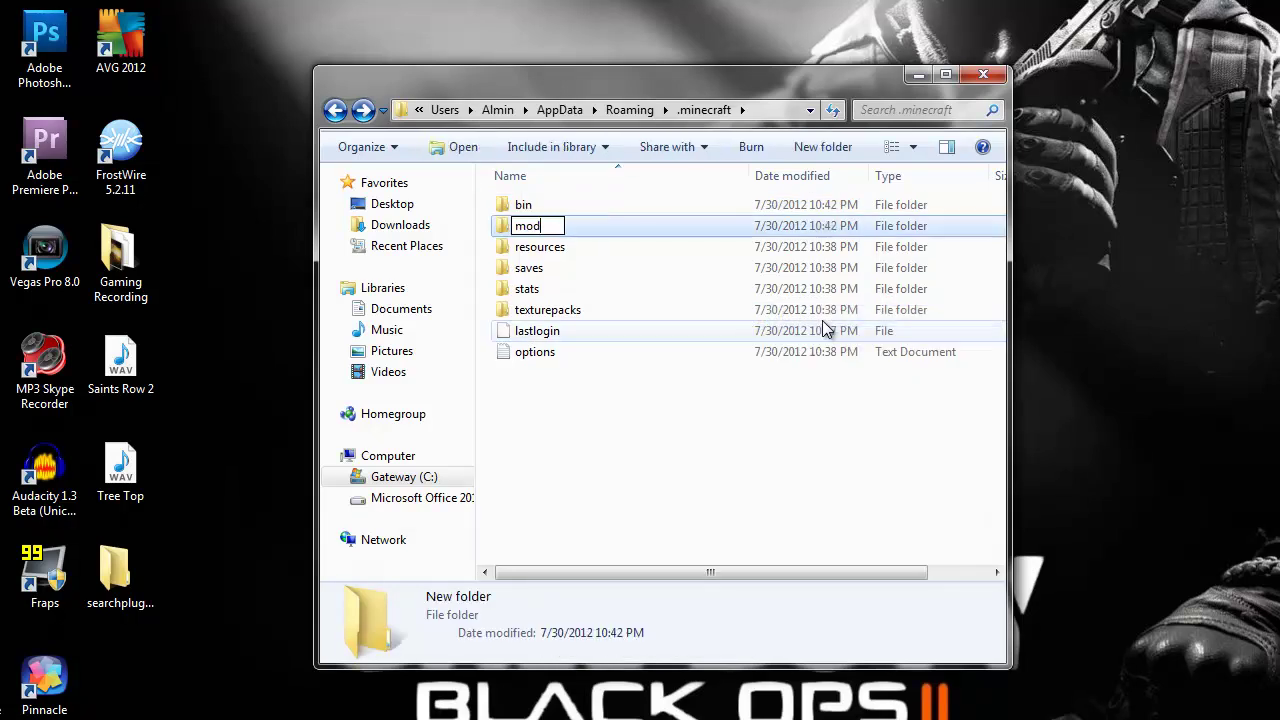
click(668, 446)
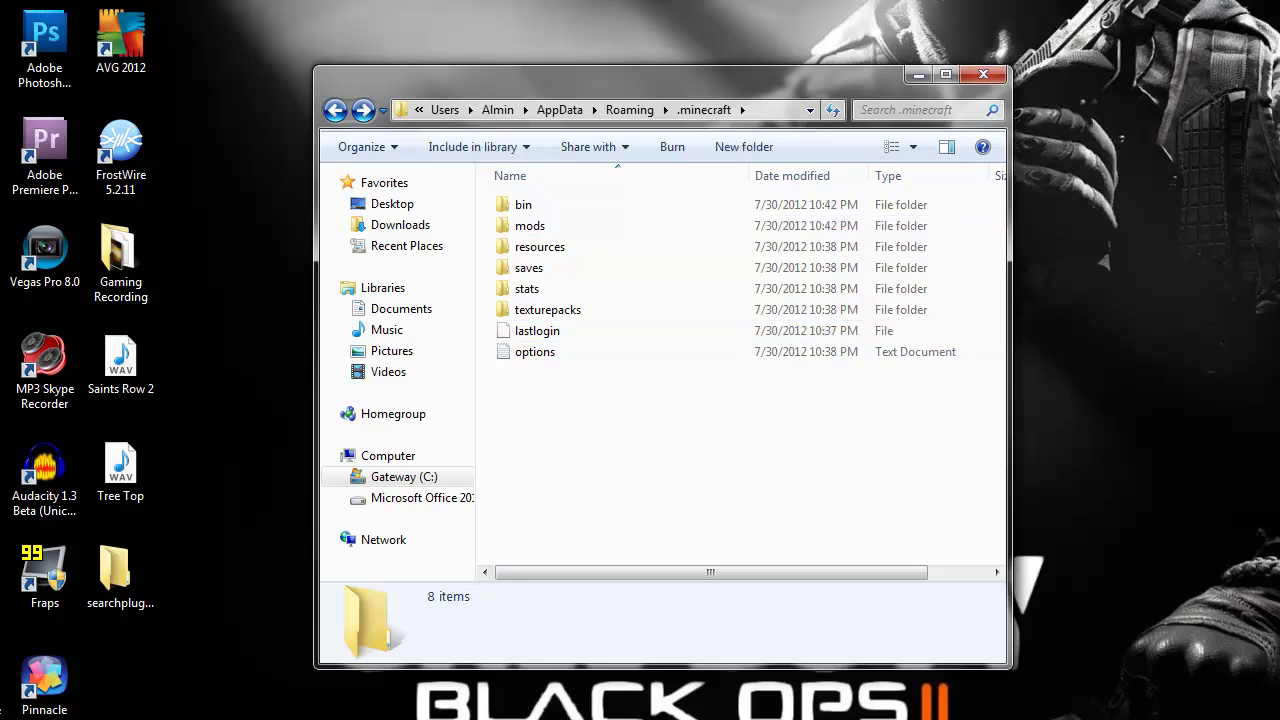
- Copy mod_Fossil.zip from the Downloads folder into the mods folder, and close both windows
double_click(560, 230)
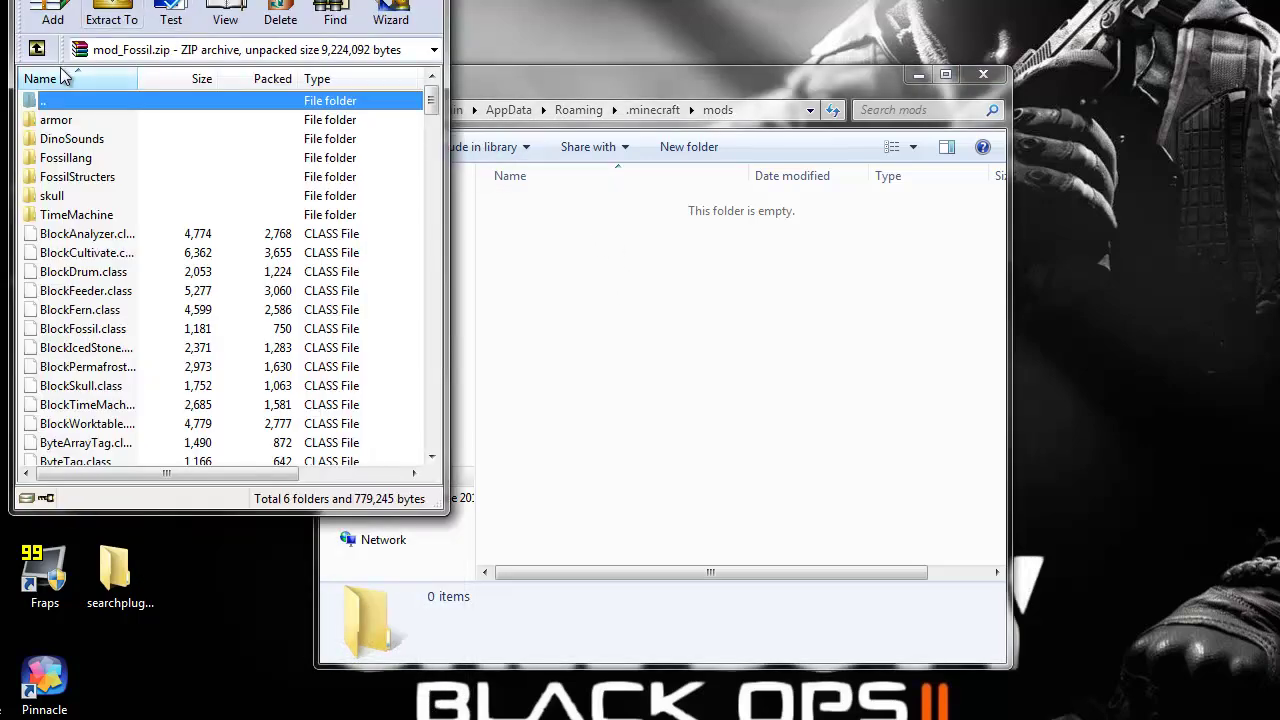
drag(692, 120, 962, 10)
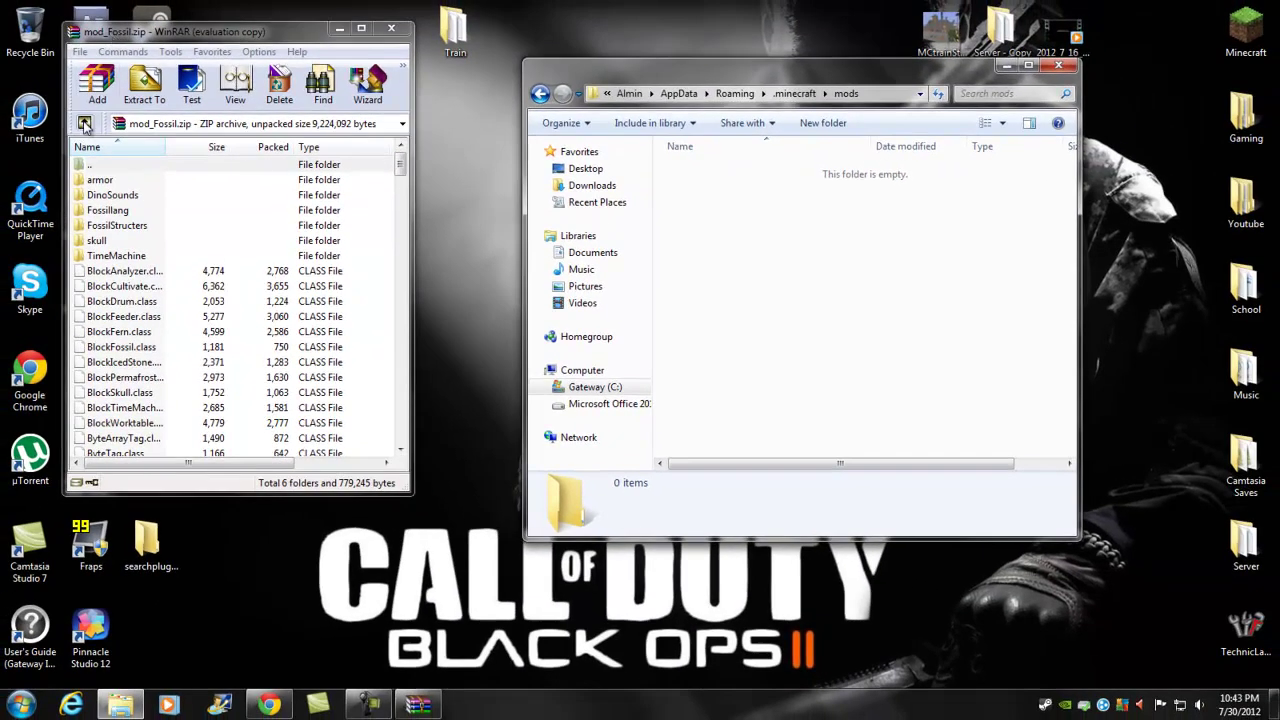
click(85, 122)
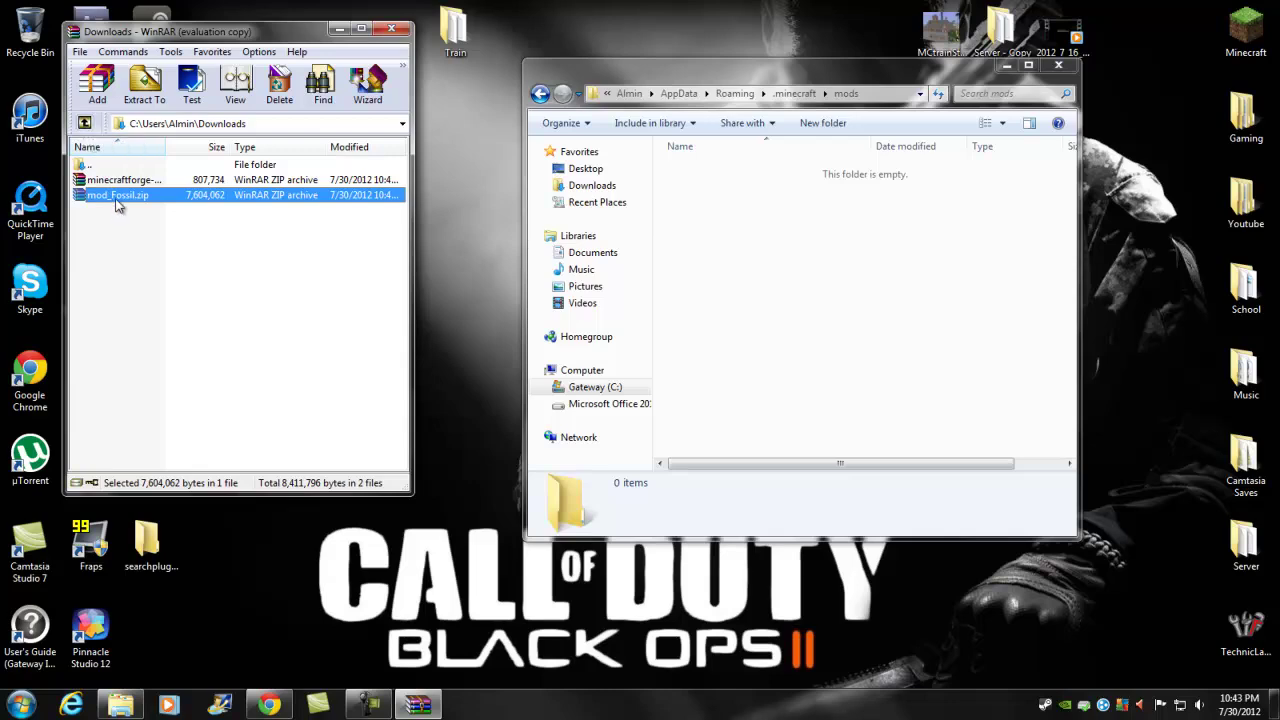
drag(812, 256, 814, 252)
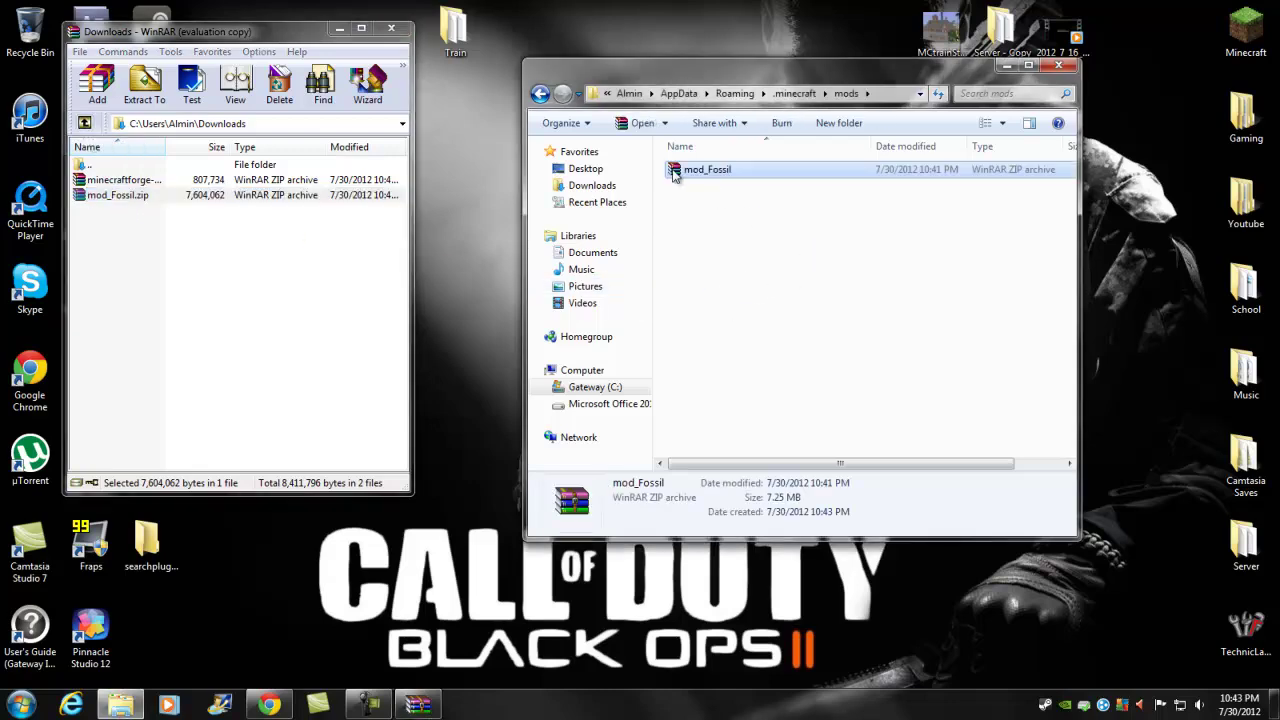
click(1058, 66)
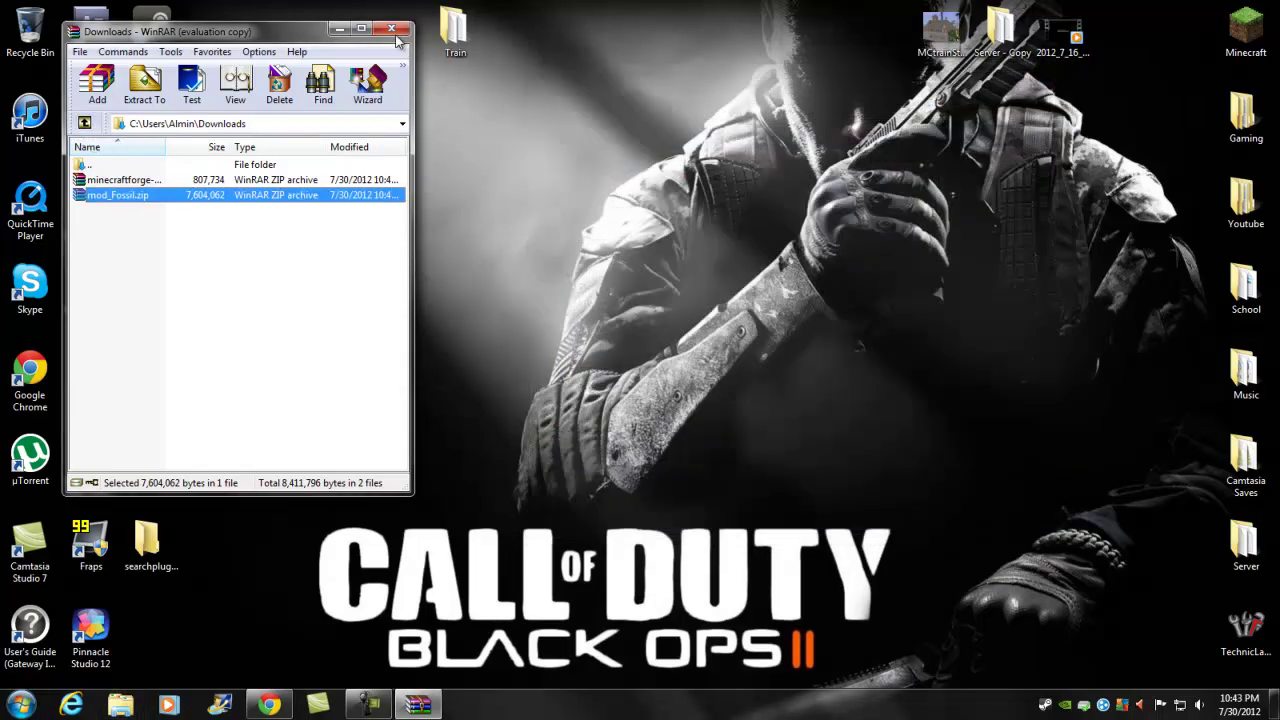
key(alt+F4)
- Run Minecraft.exe despite the security warning, maximize the launcher and log in with the saved account
double_click(1218, 50)
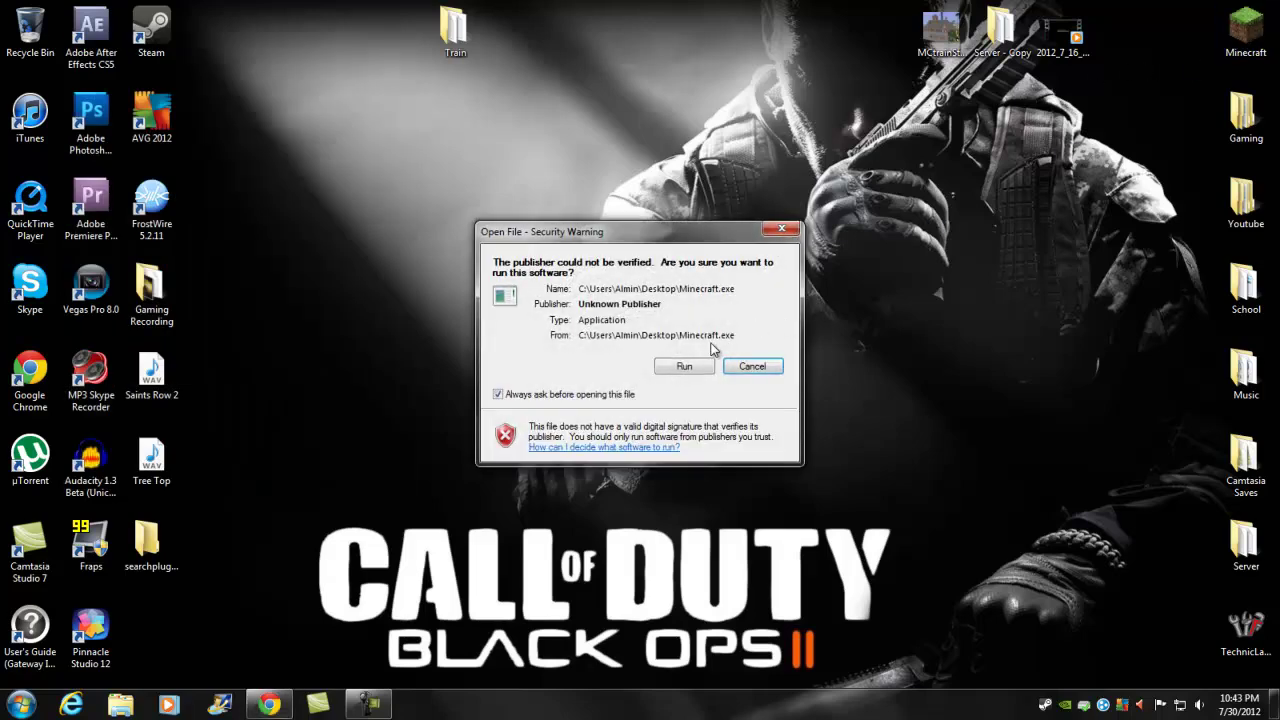
click(697, 368)
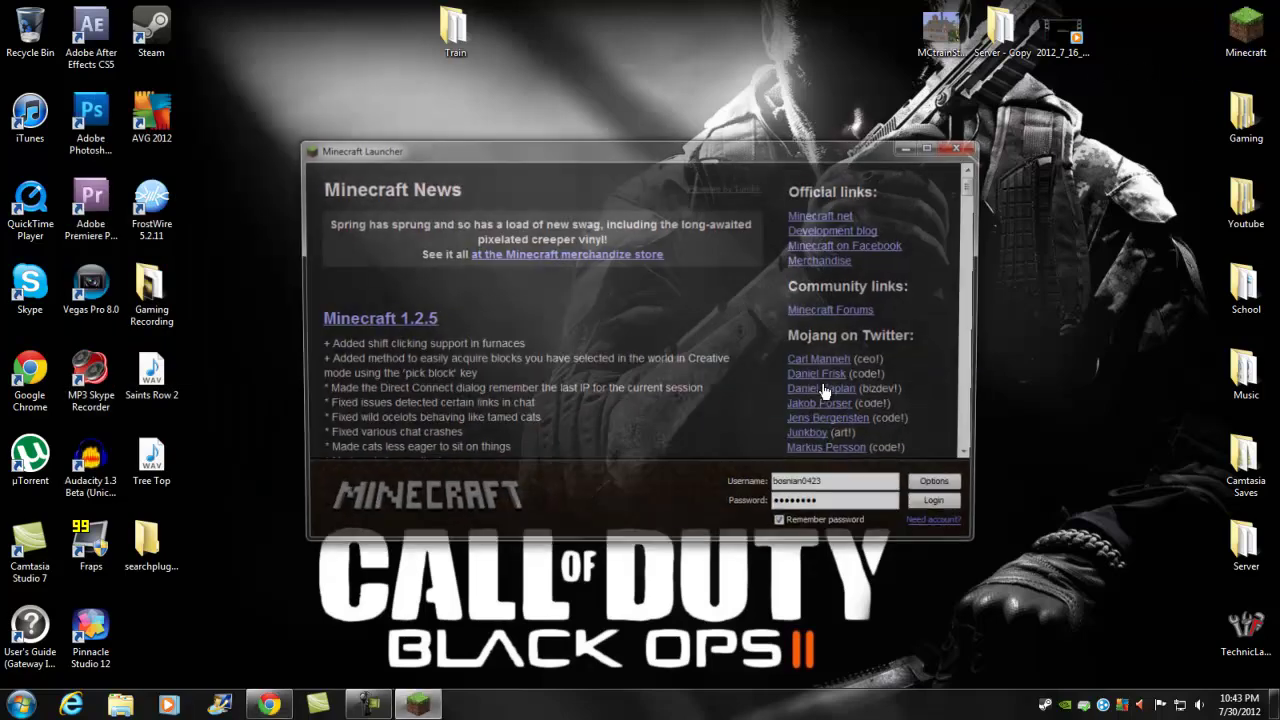
click(934, 146)
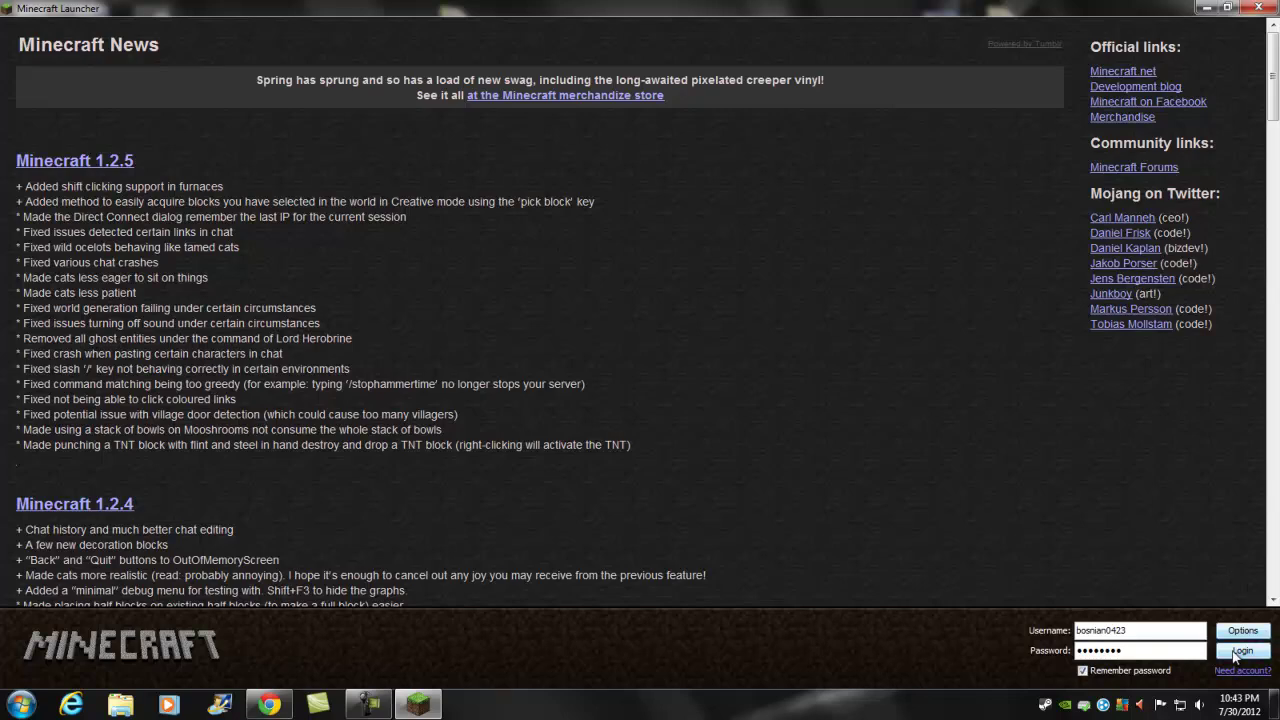
click(1240, 651)
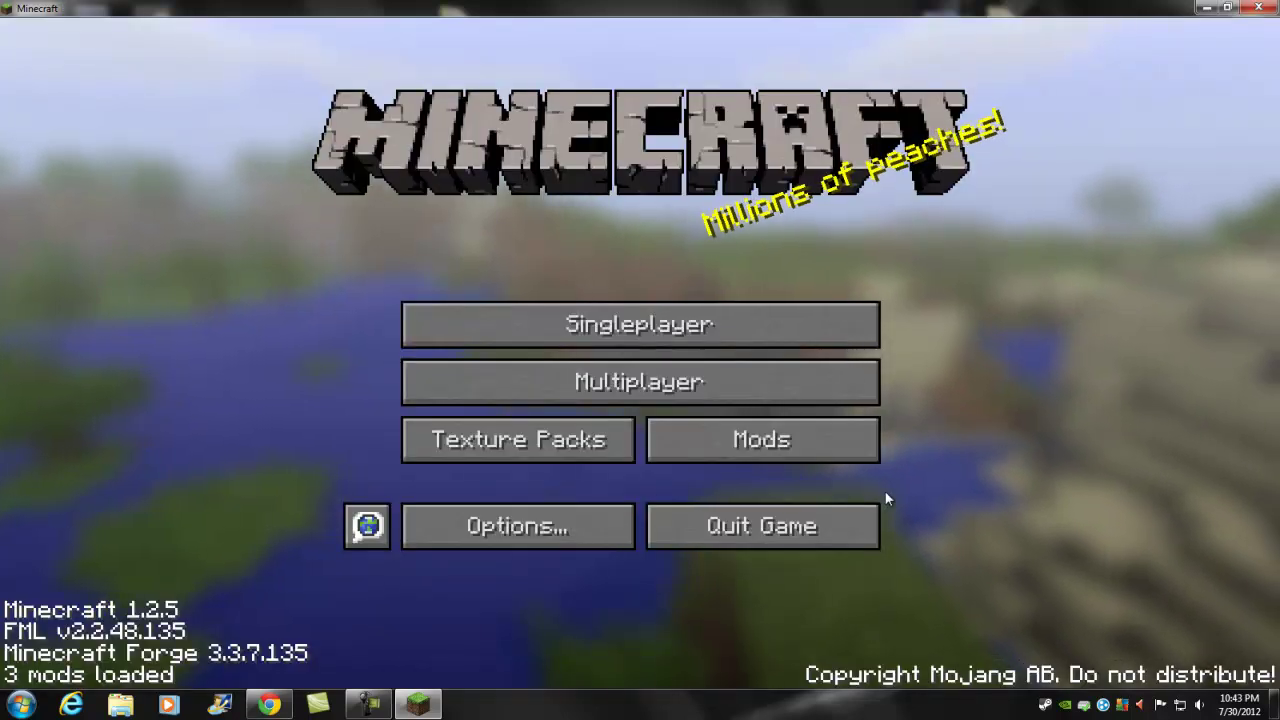
- Create a new singleplayer world in Survival mode named "Fossil mod"
click(656, 312)
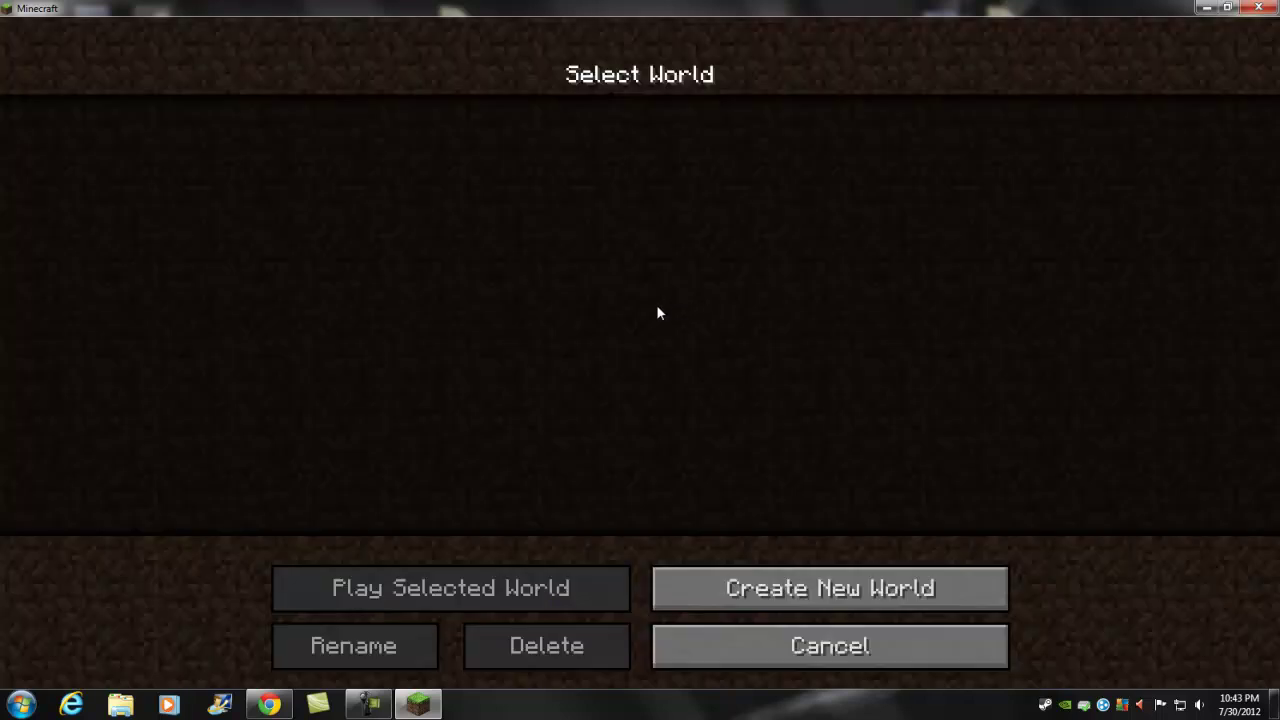
click(775, 607)
key(BackSpace)
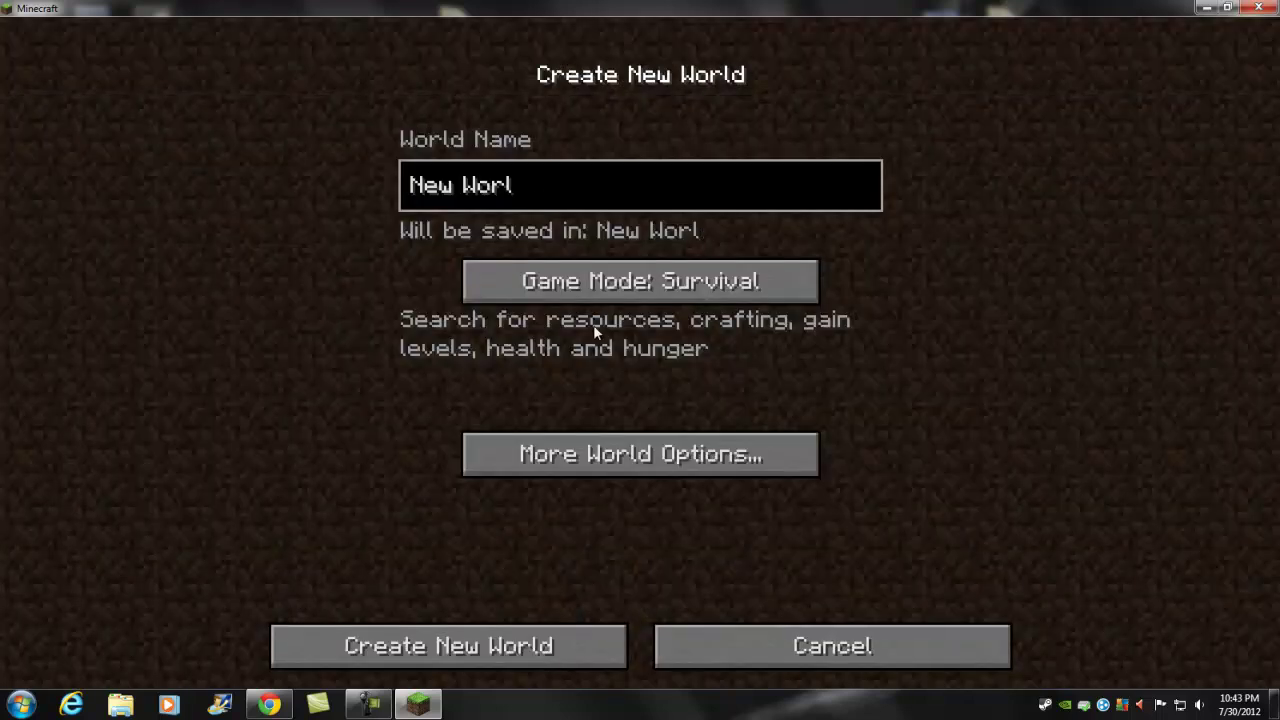
key(BackSpace)
key(BackSpace)
key(BackSpace)
key(BackSpace)
key(BackSpace)
key(BackSpace)
key(BackSpace)
key(BackSpace)
text(Fo)
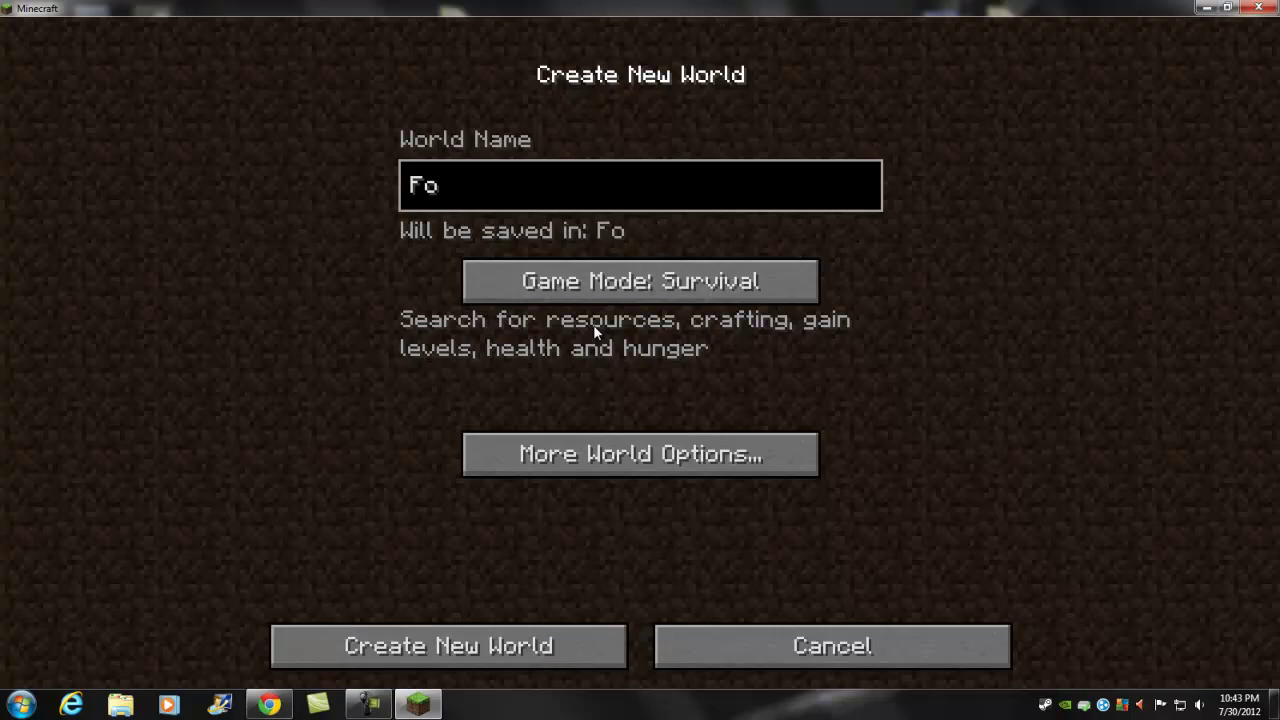
text(ssil mod)
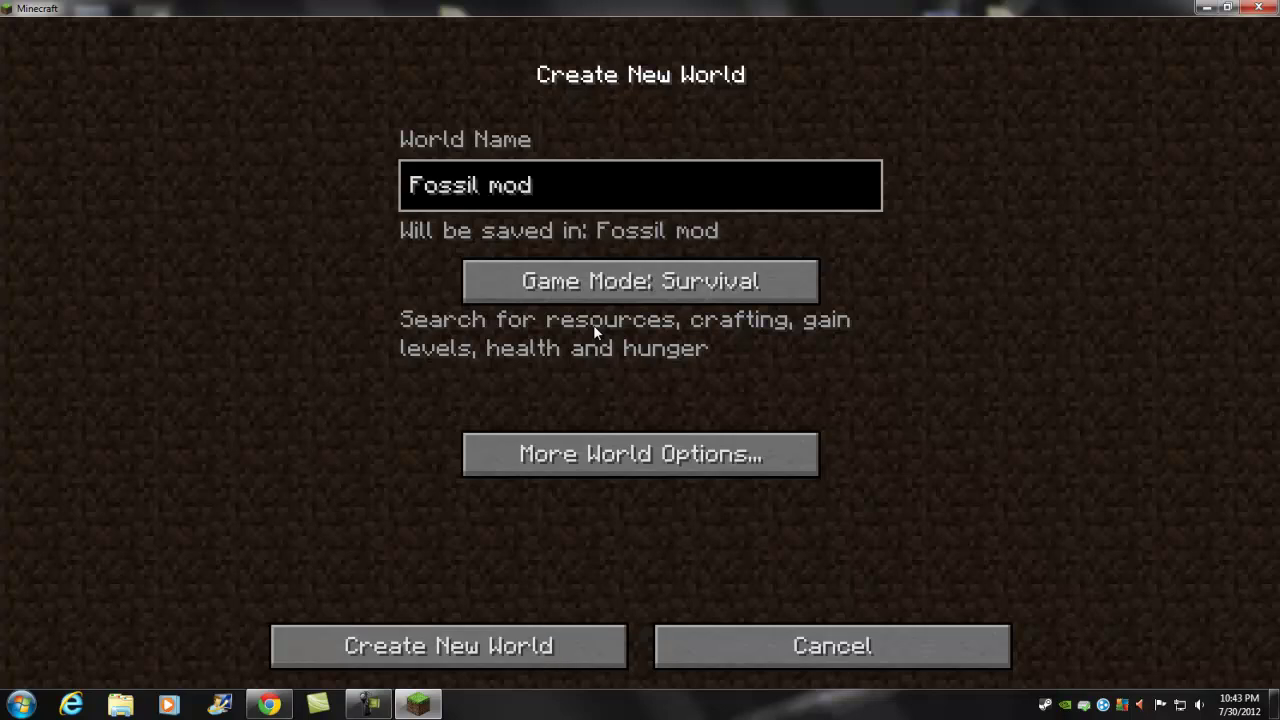
key(Return)
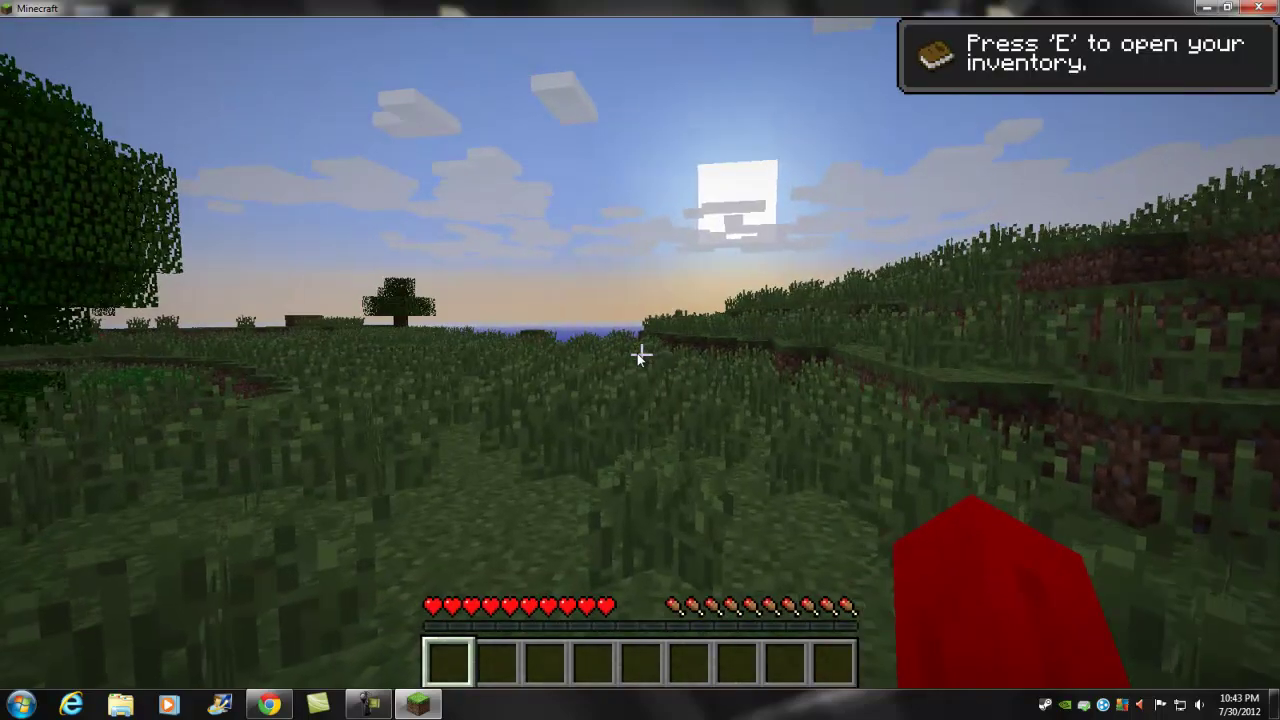
- Check the player's inventory in the survival world and walk forward across the grass
key(e)
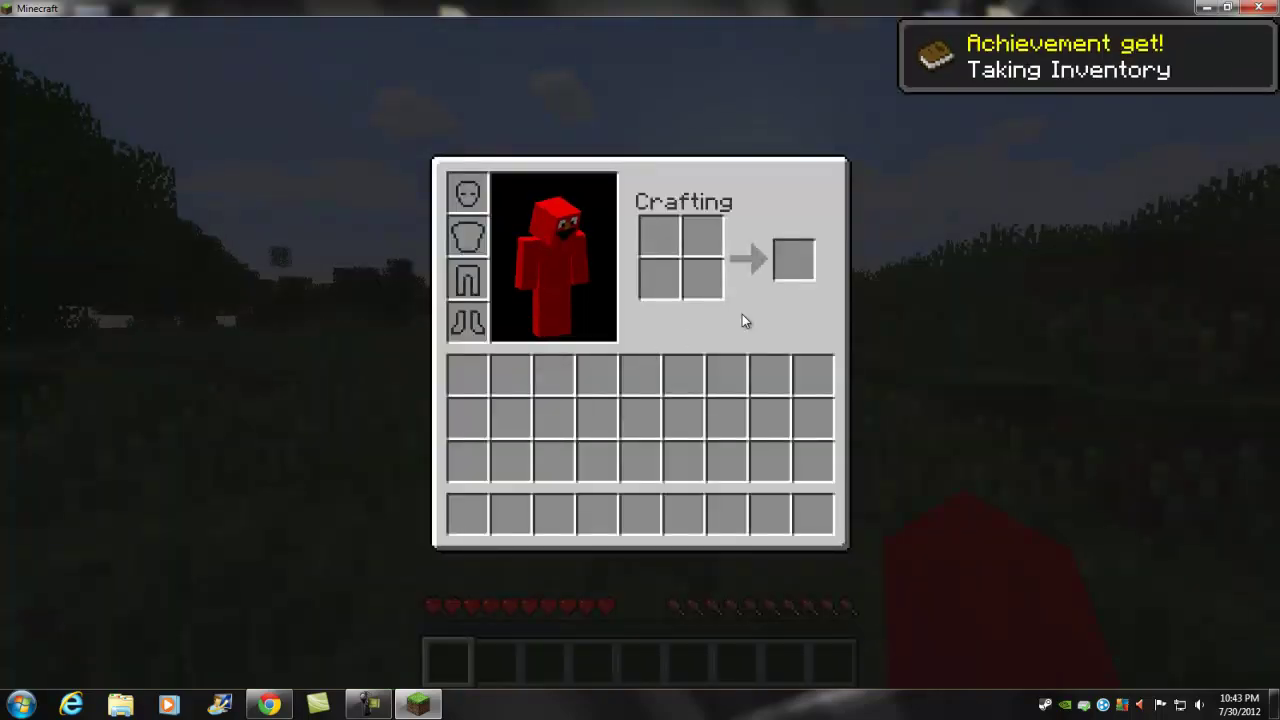
key(e)
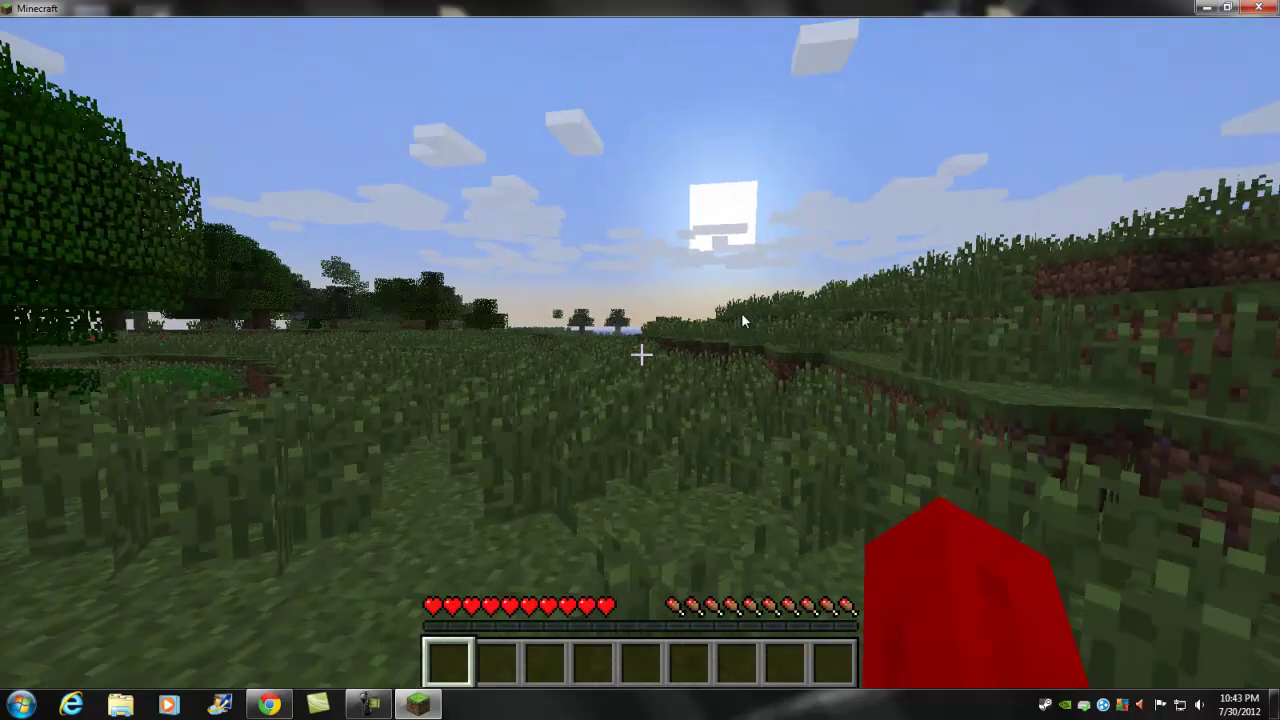
key(e)
key(e)
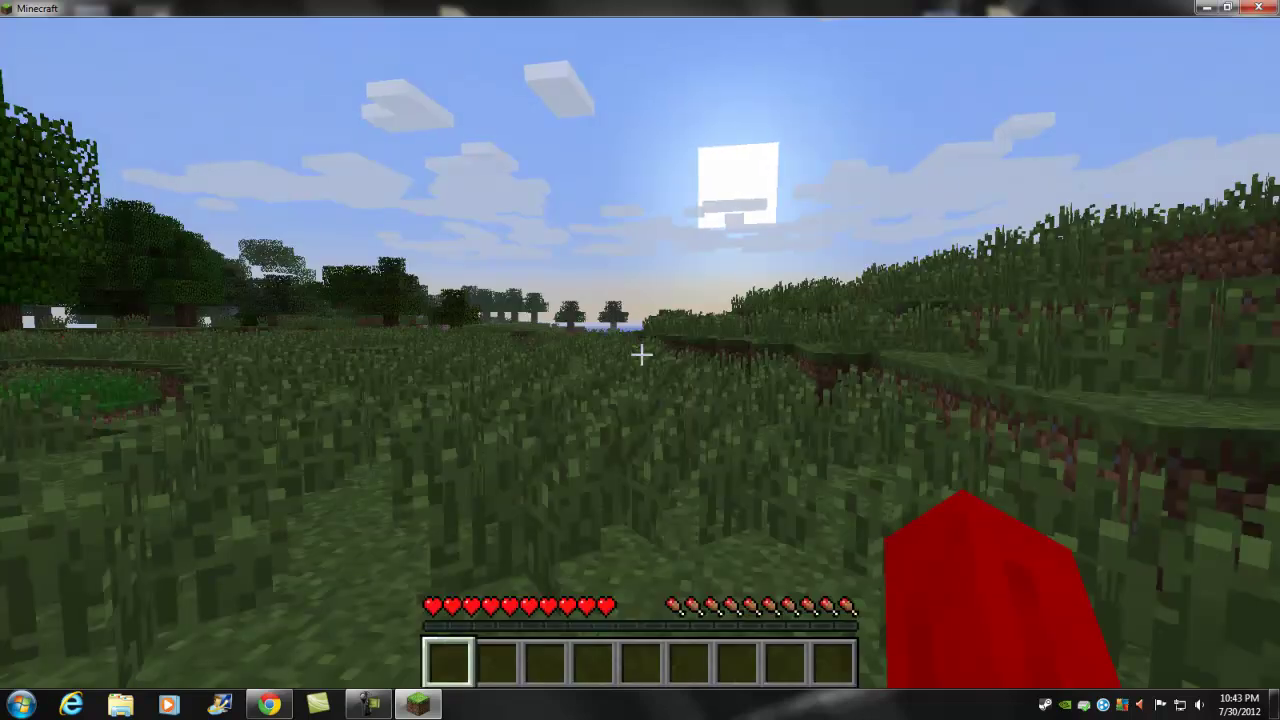
key(w)
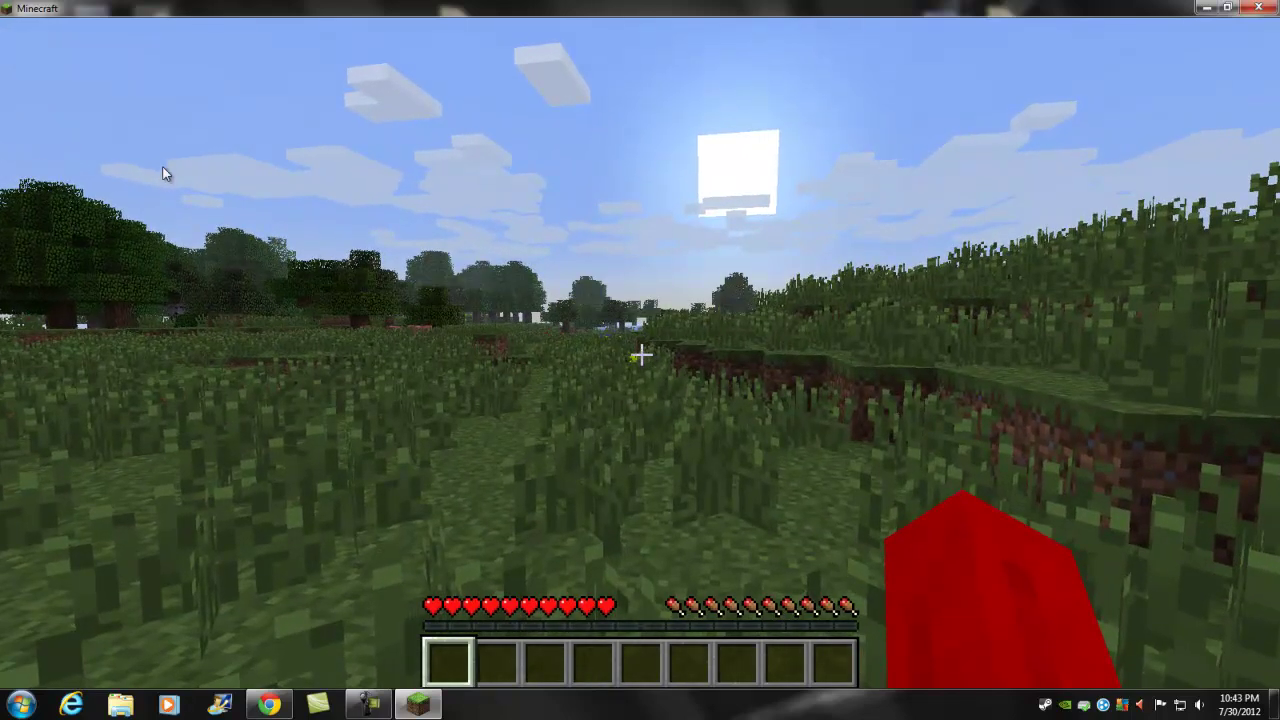
- Leave the survival world for the title screen and create another world named "New World" in Creative mode
key(Escape)
click(632, 456)
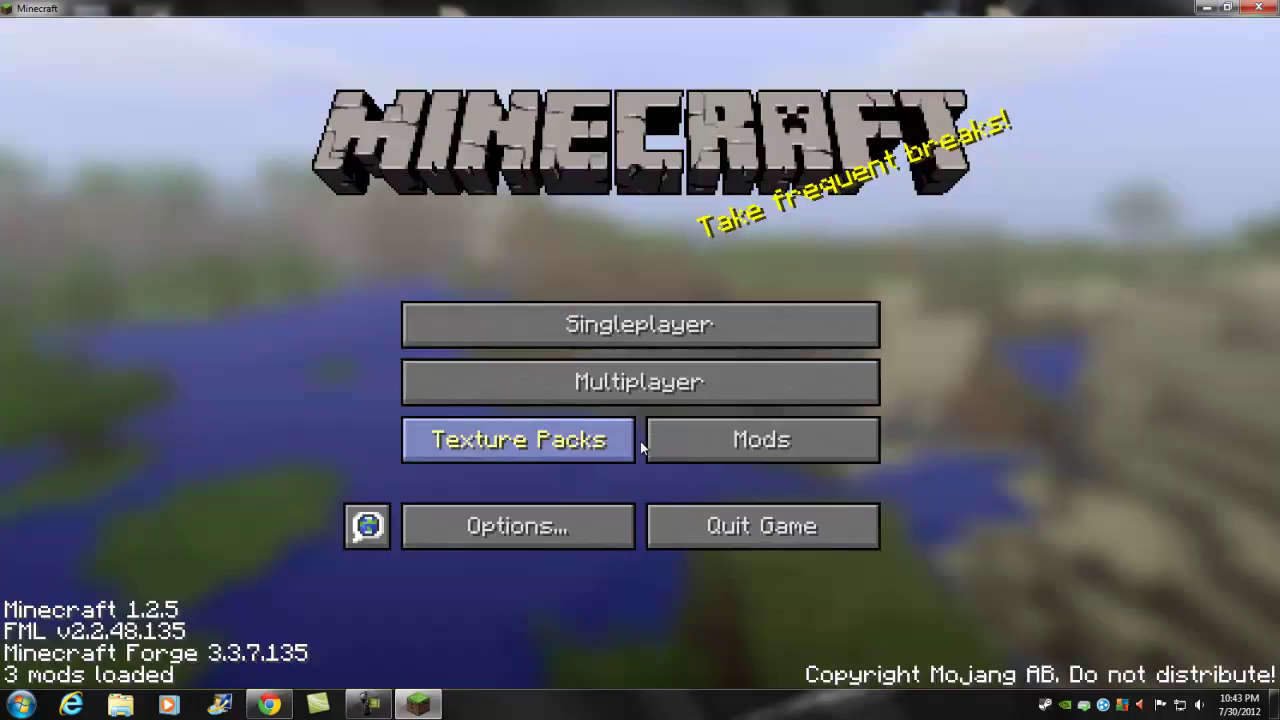
click(632, 320)
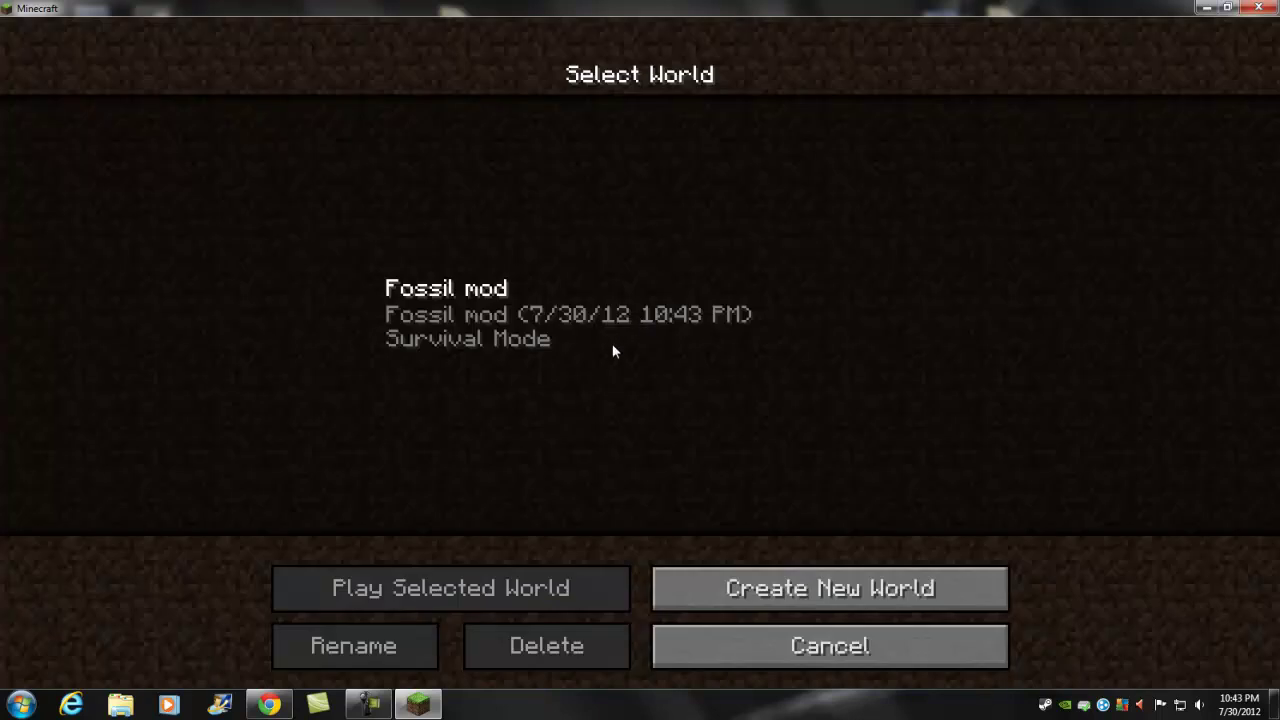
click(820, 600)
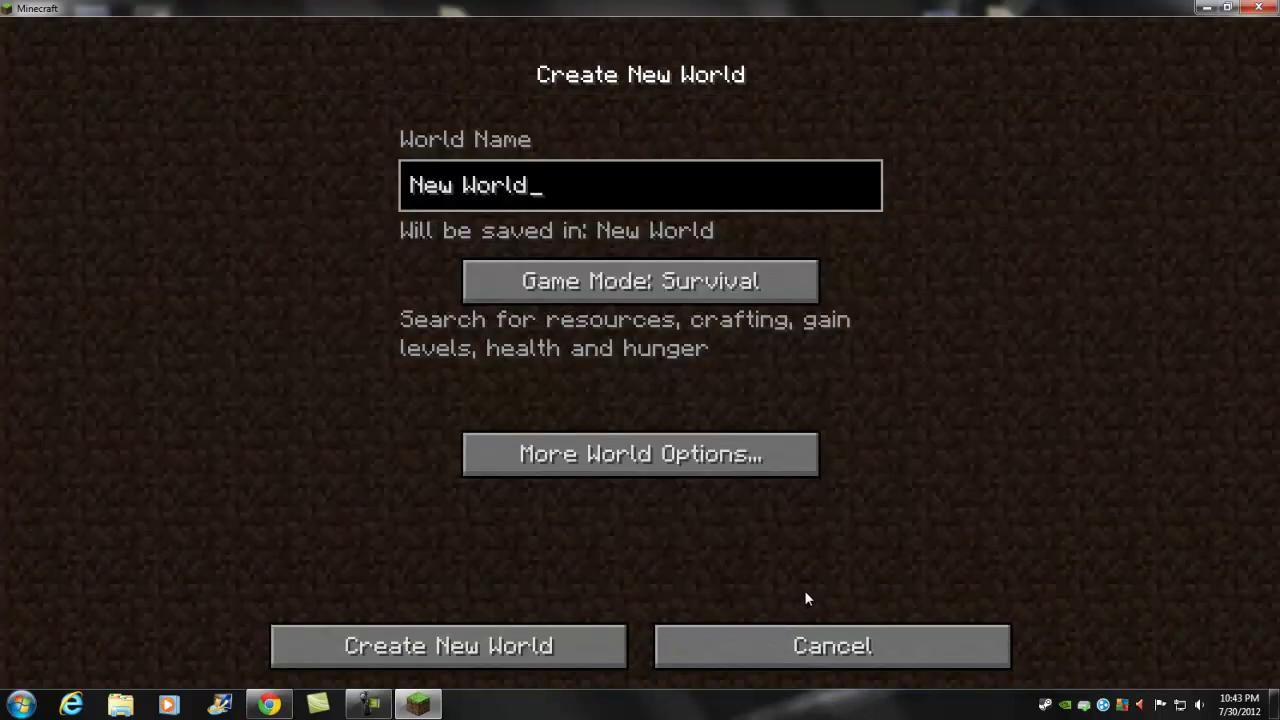
click(660, 292)
click(660, 294)
click(555, 645)
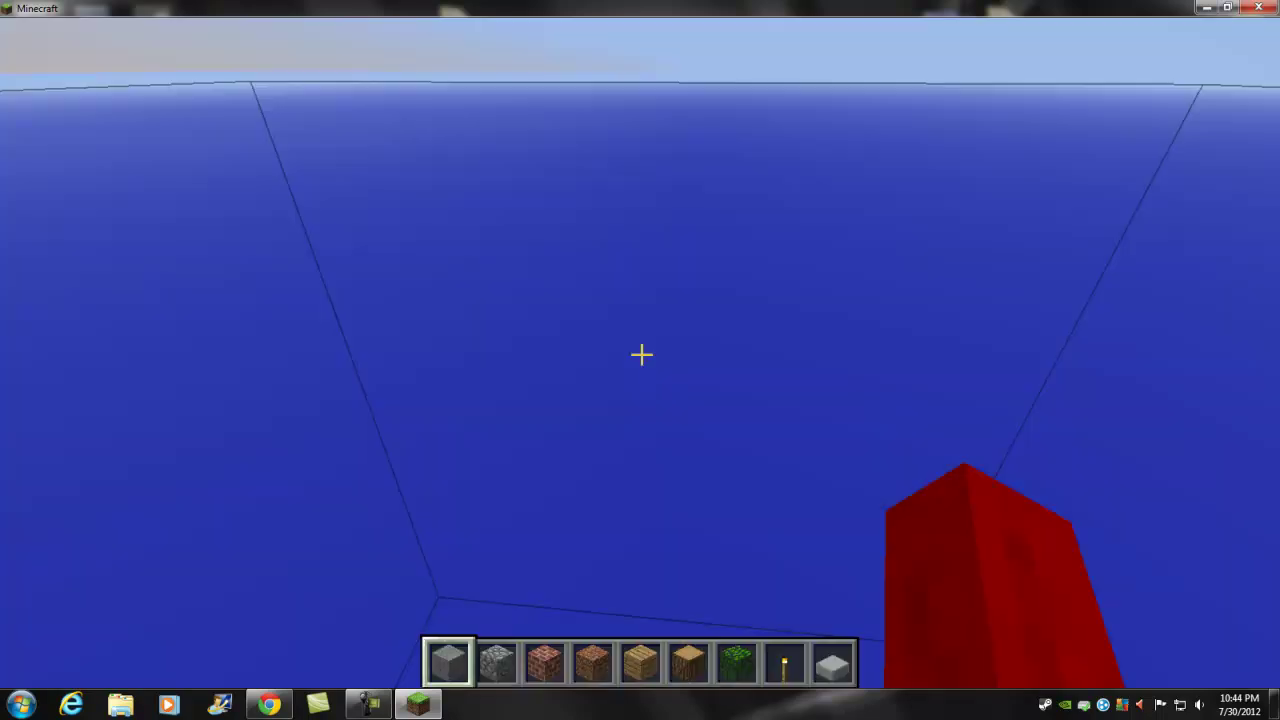
- Put a green dinosaur egg from the item selection in the eighth hotbar slot and hold it
key(e)
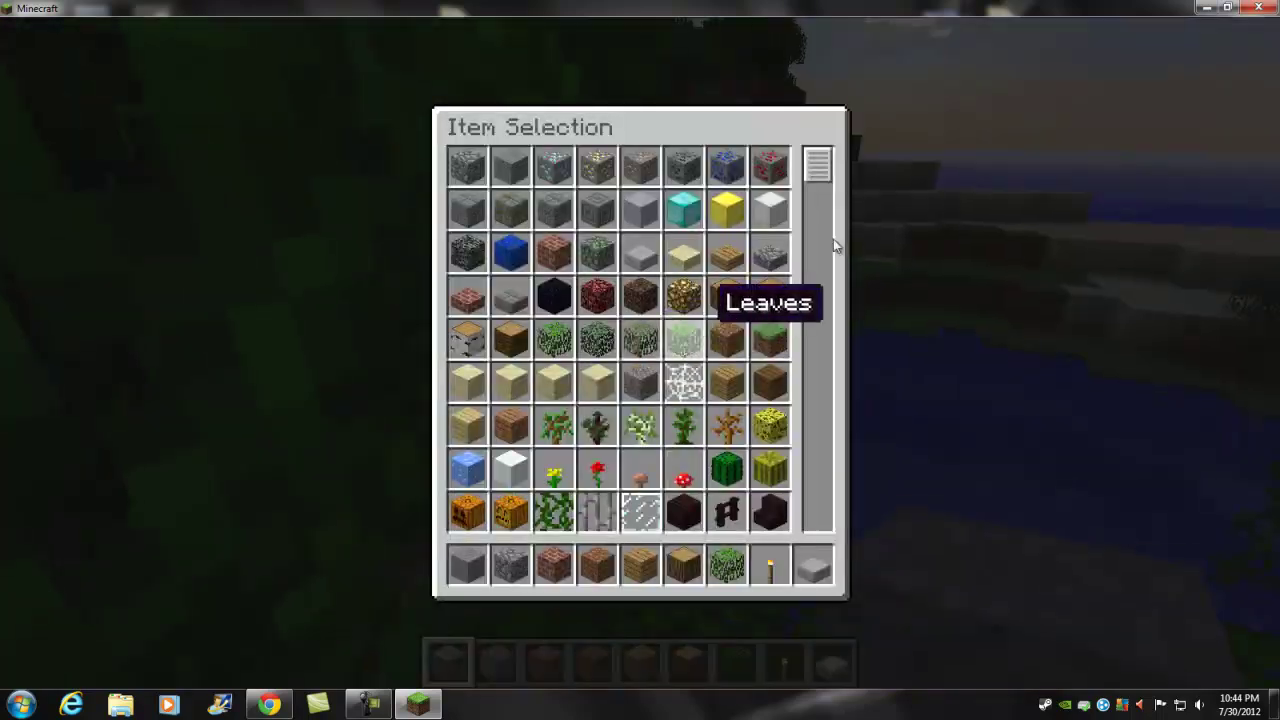
scroll(821, 354, down, 15)
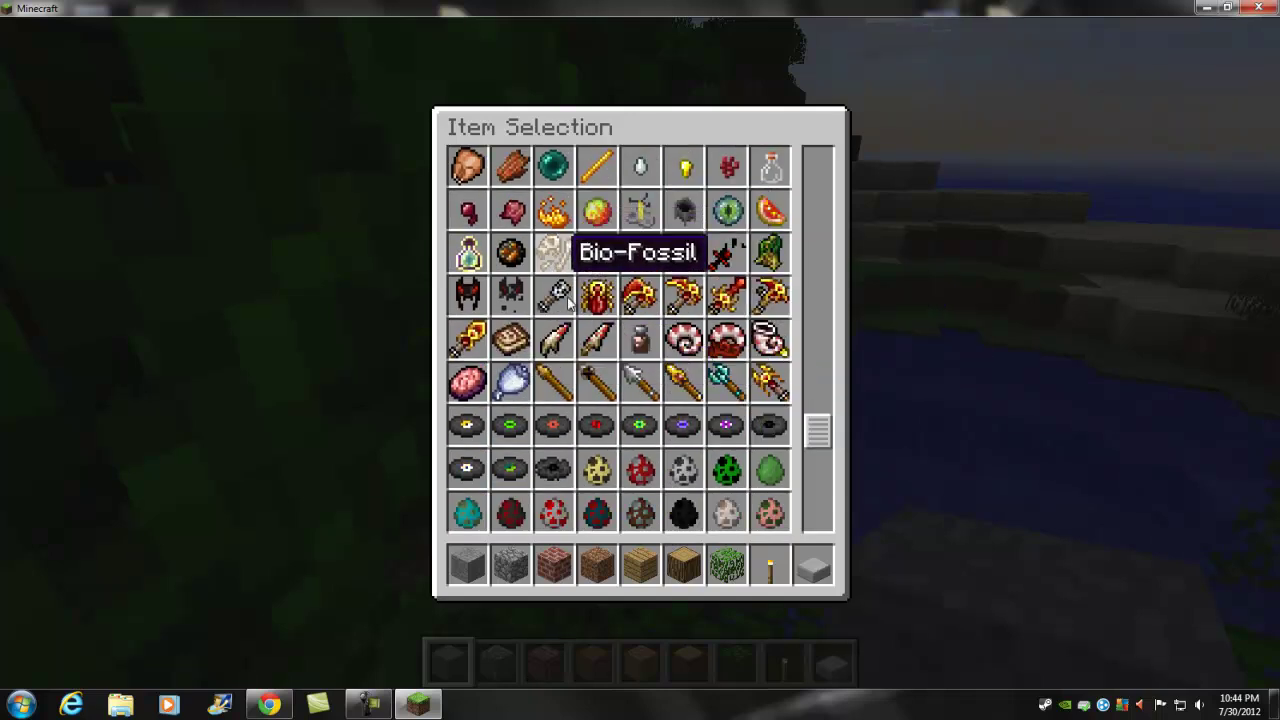
drag(818, 432, 819, 500)
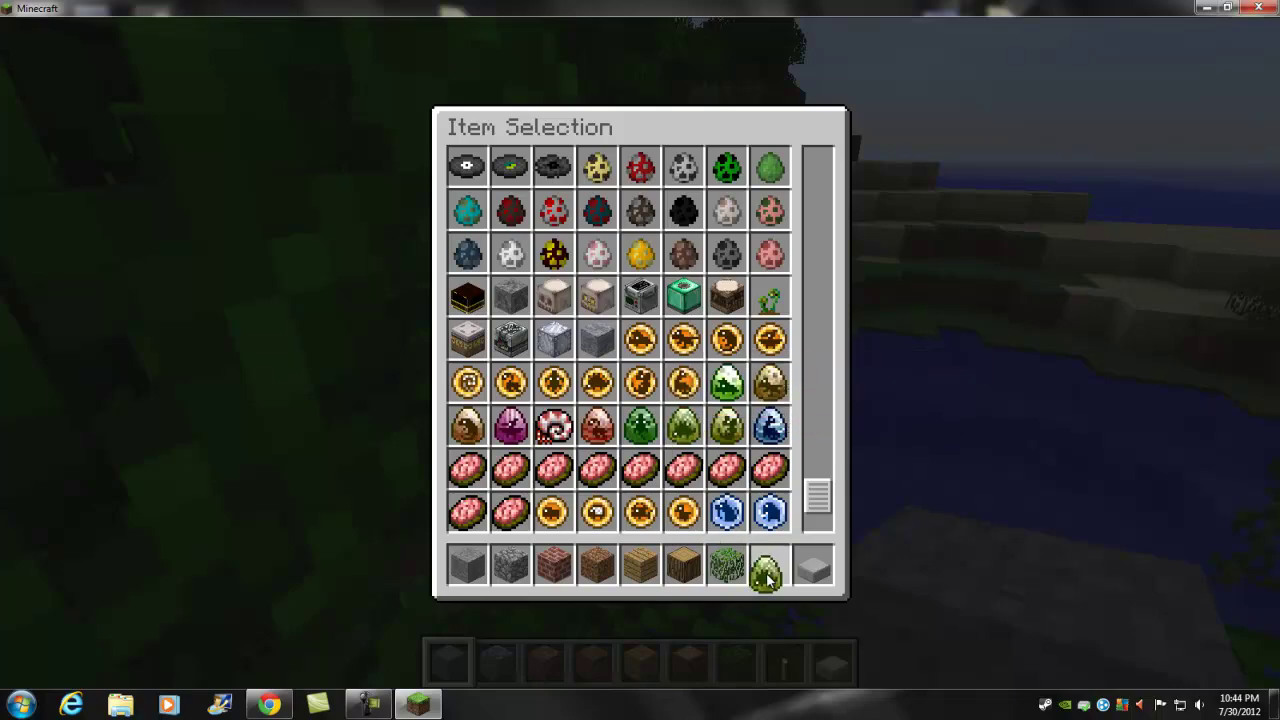
key(e)
scroll(640, 354, down, 5)
scroll(640, 354, down, 2)
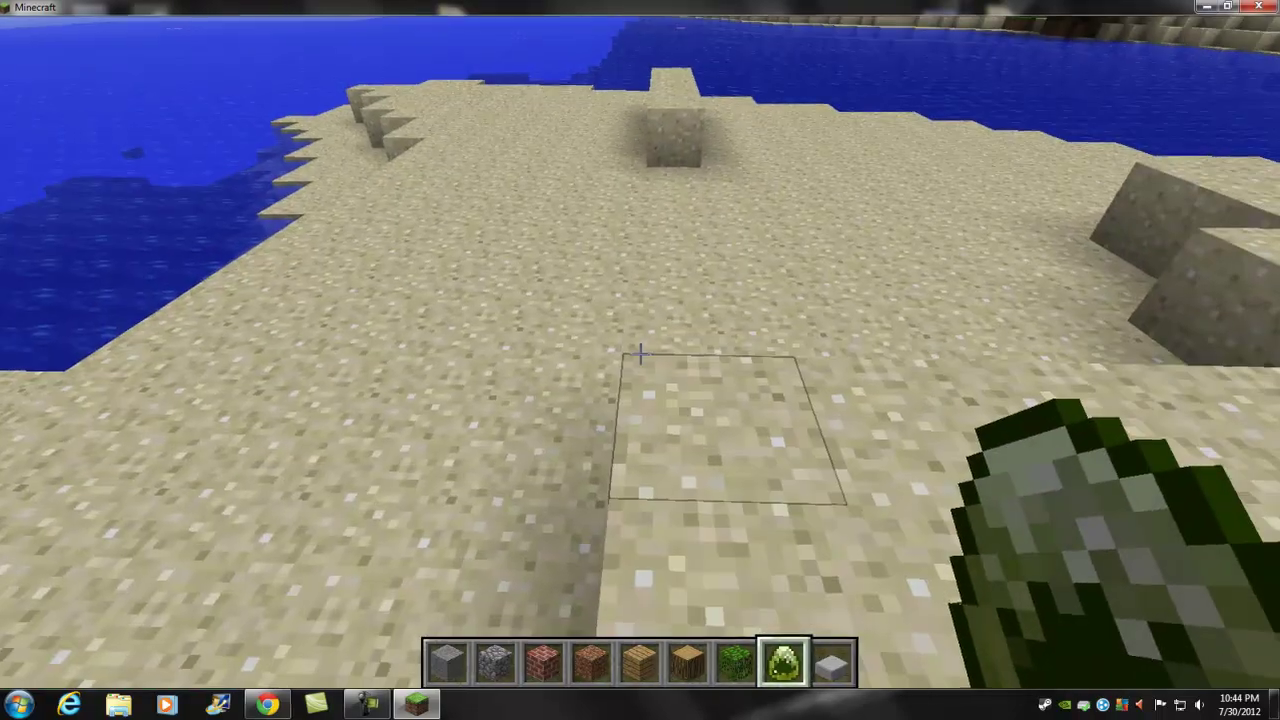
- Place several green dinosaur eggs on the sand of the beach
right_click(640, 354)
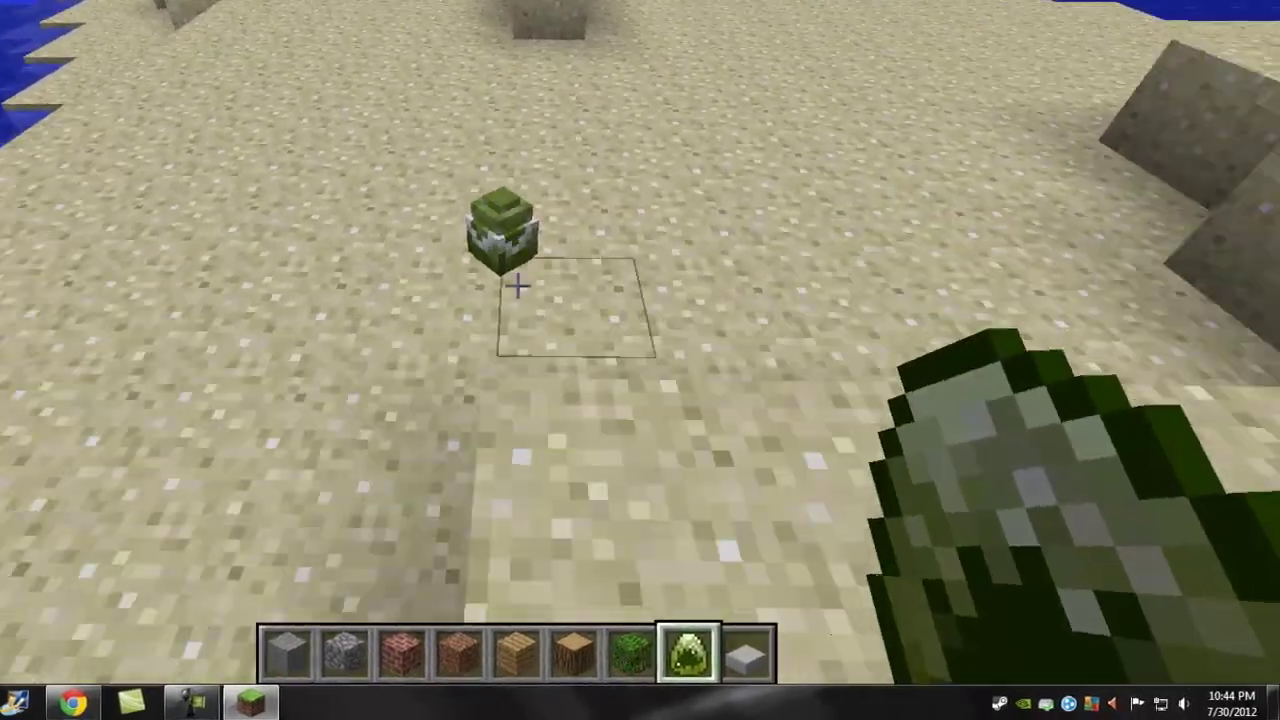
right_click(566, 313)
right_click(566, 313)
right_click(566, 313)
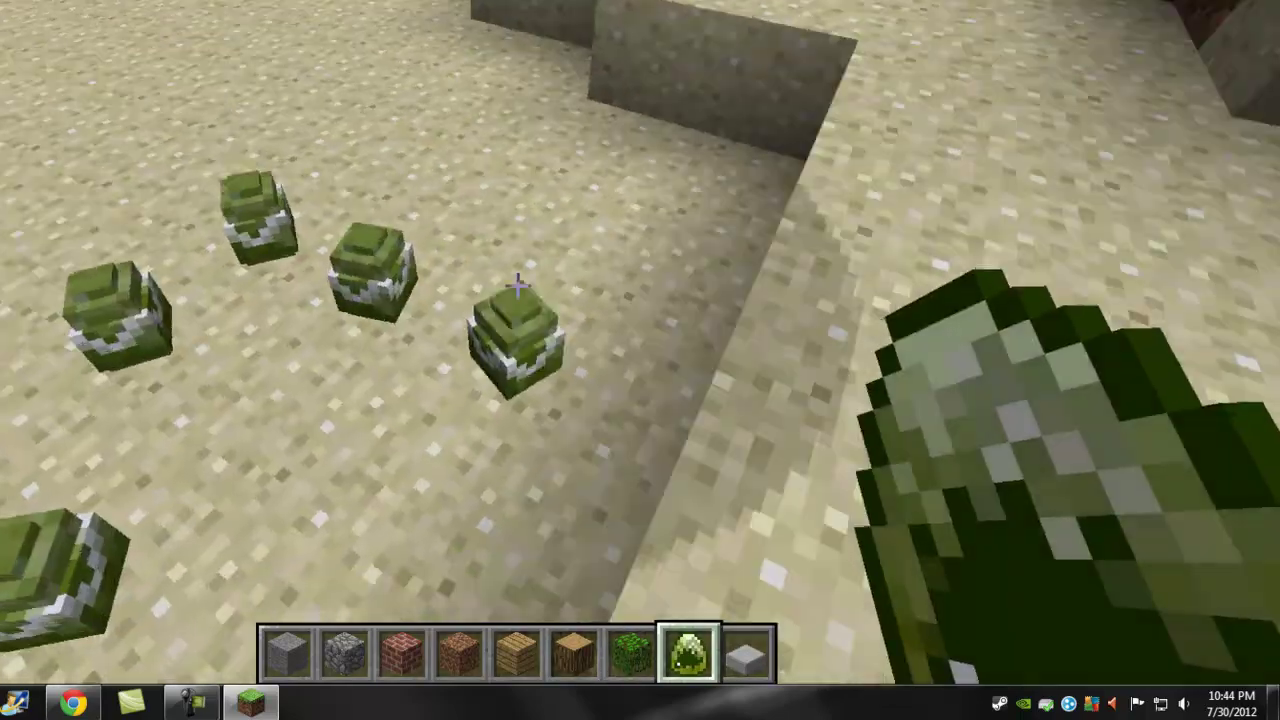
right_click(517, 286)
right_click(517, 286)
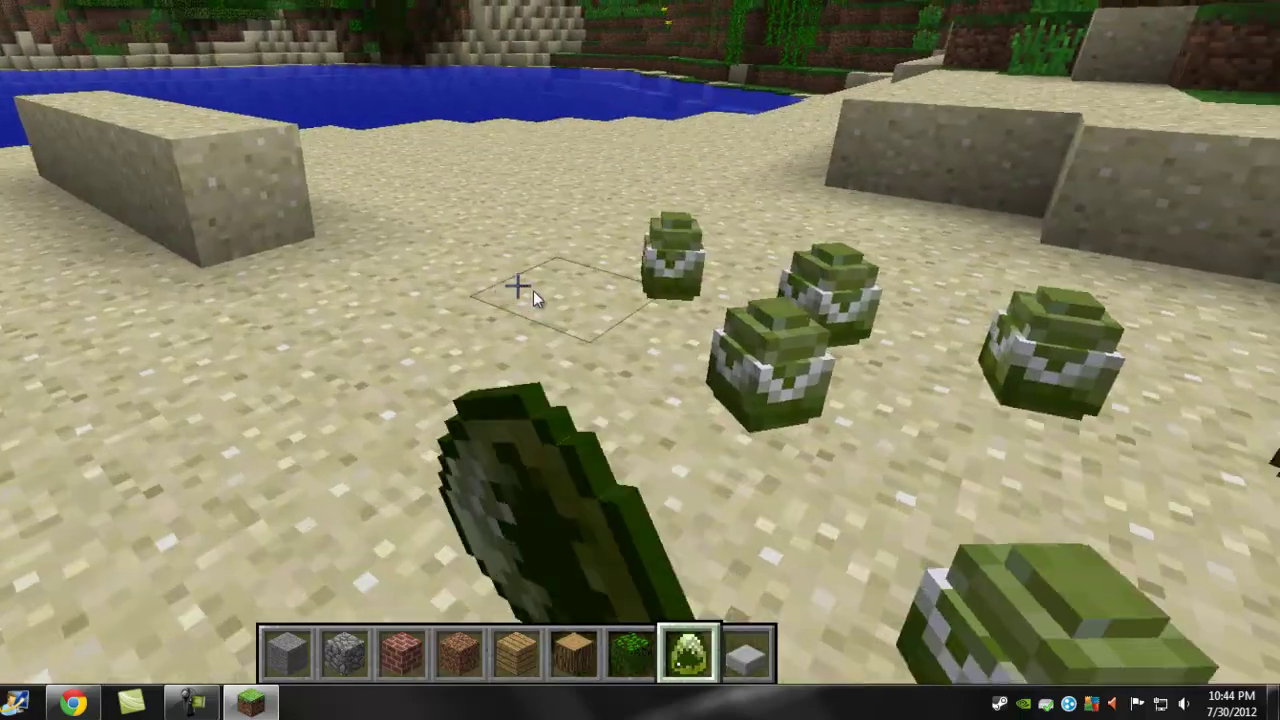
right_click(520, 286)
right_click(520, 286)
- Replace the wood in the sixth hotbar slot with the black-and-red sword and hold the sword
key(e)
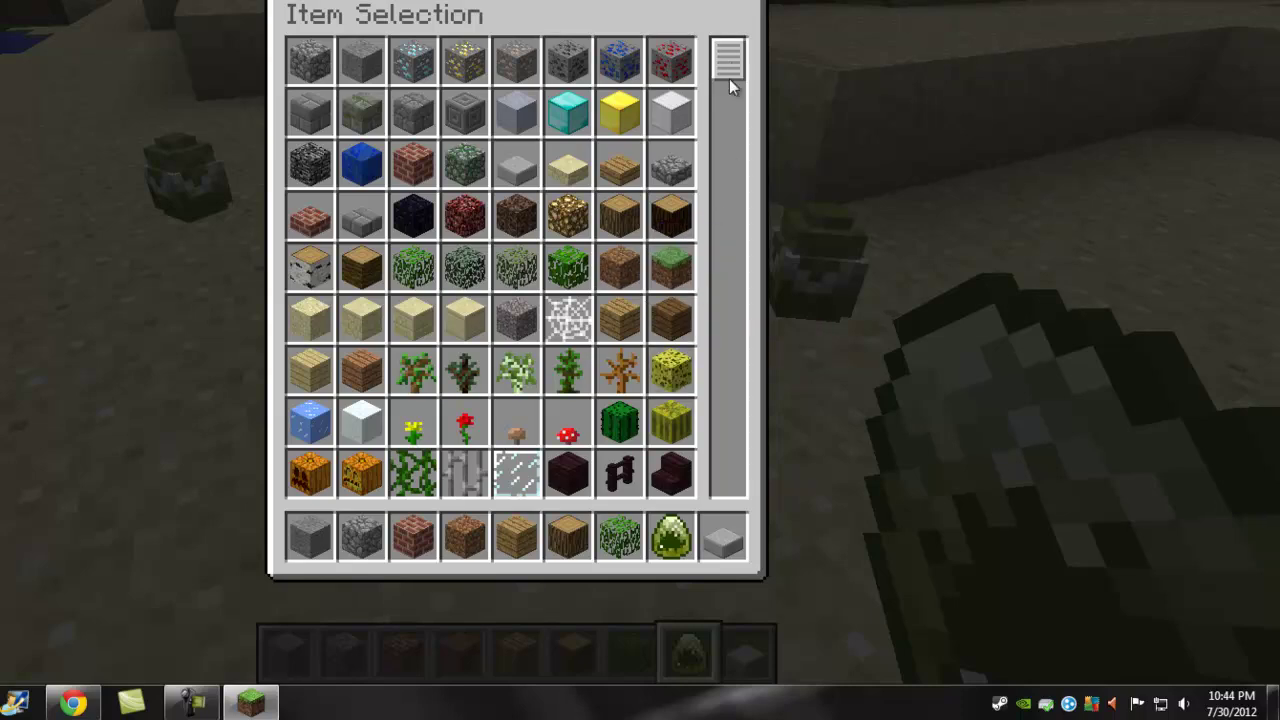
drag(729, 78, 712, 357)
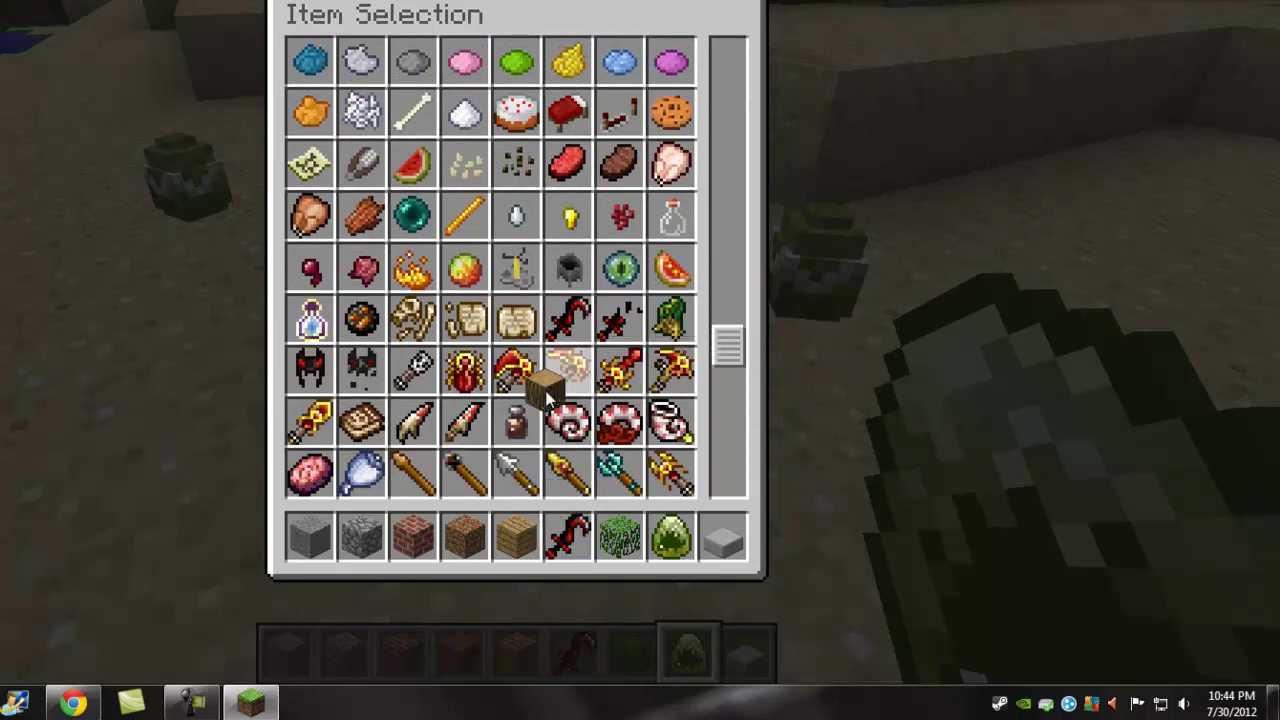
key(e)
scroll(517, 286, up, 3)
scroll(517, 286, down, 1)
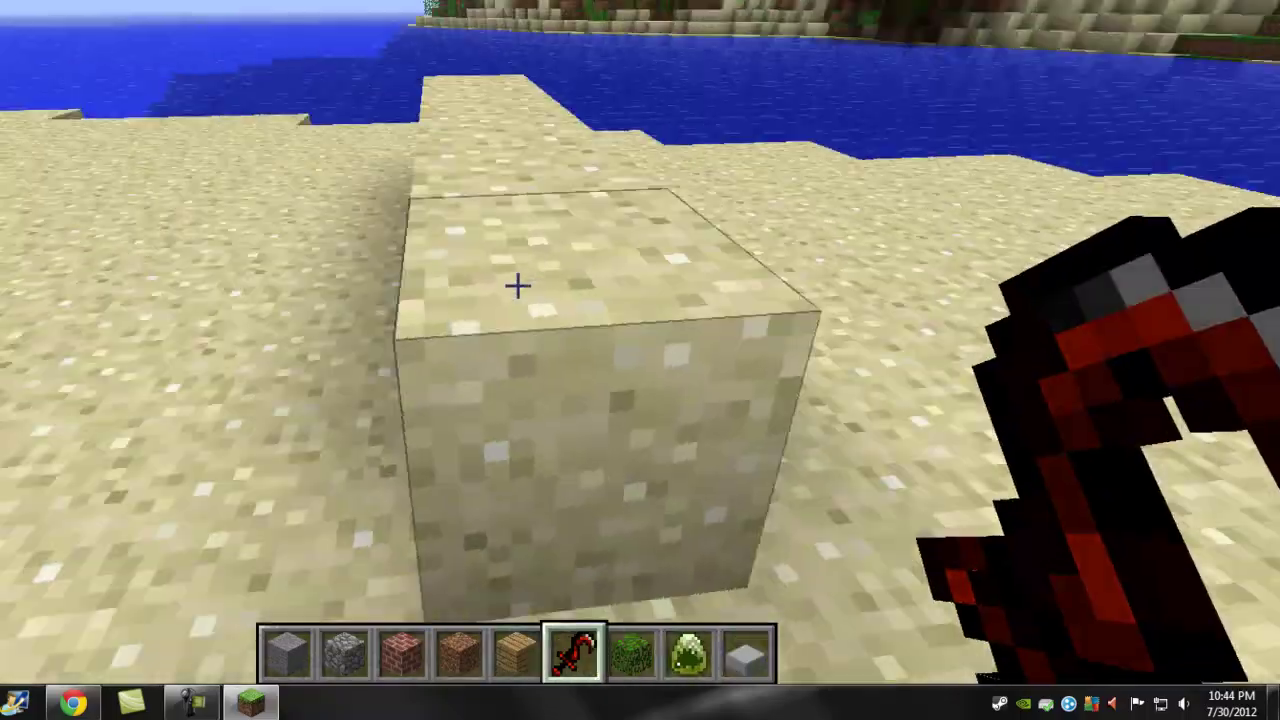
- Try out the black-and-red sword on the beach and strike the hatched dinosaurs with it
click(517, 286)
click(517, 286)
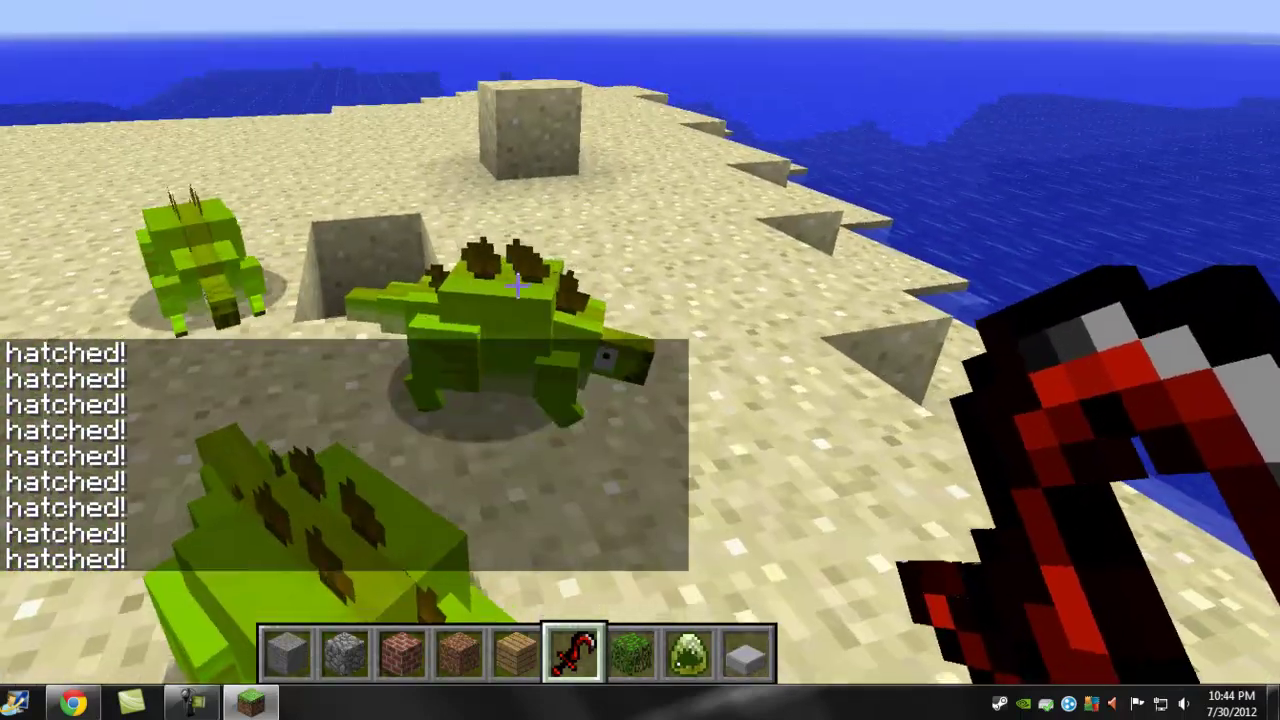
click(518, 287)
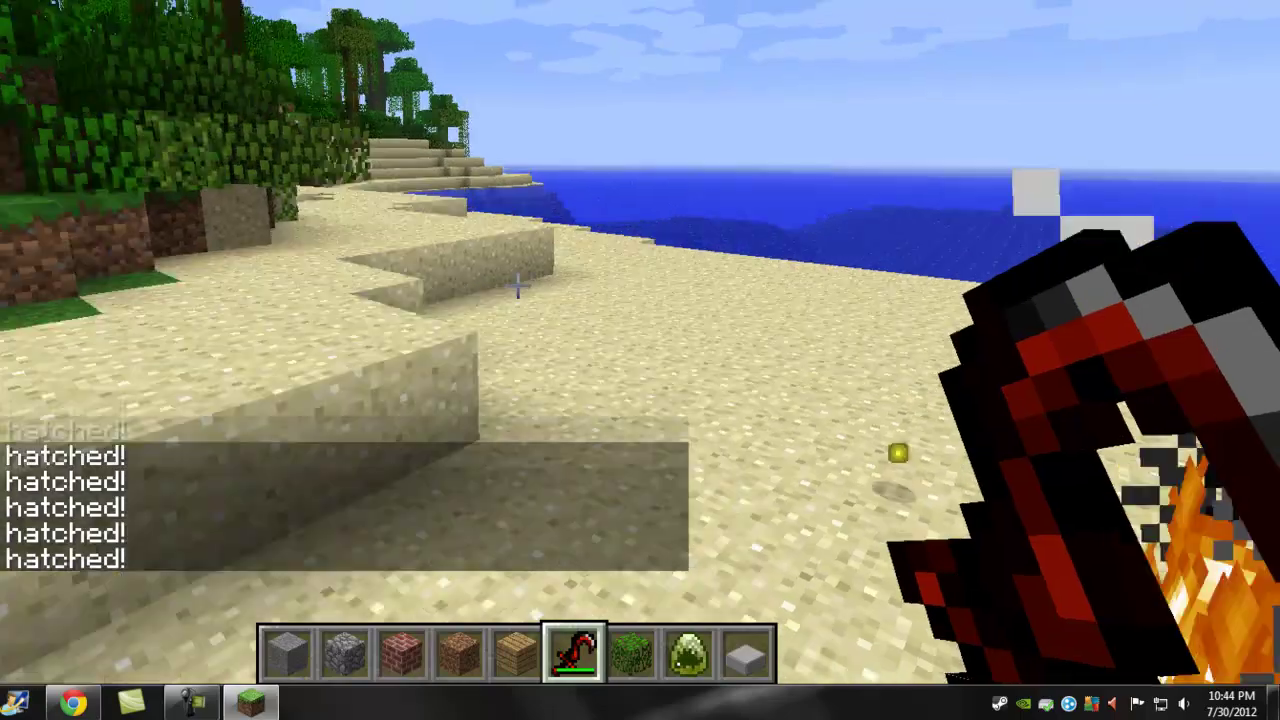
click(518, 287)
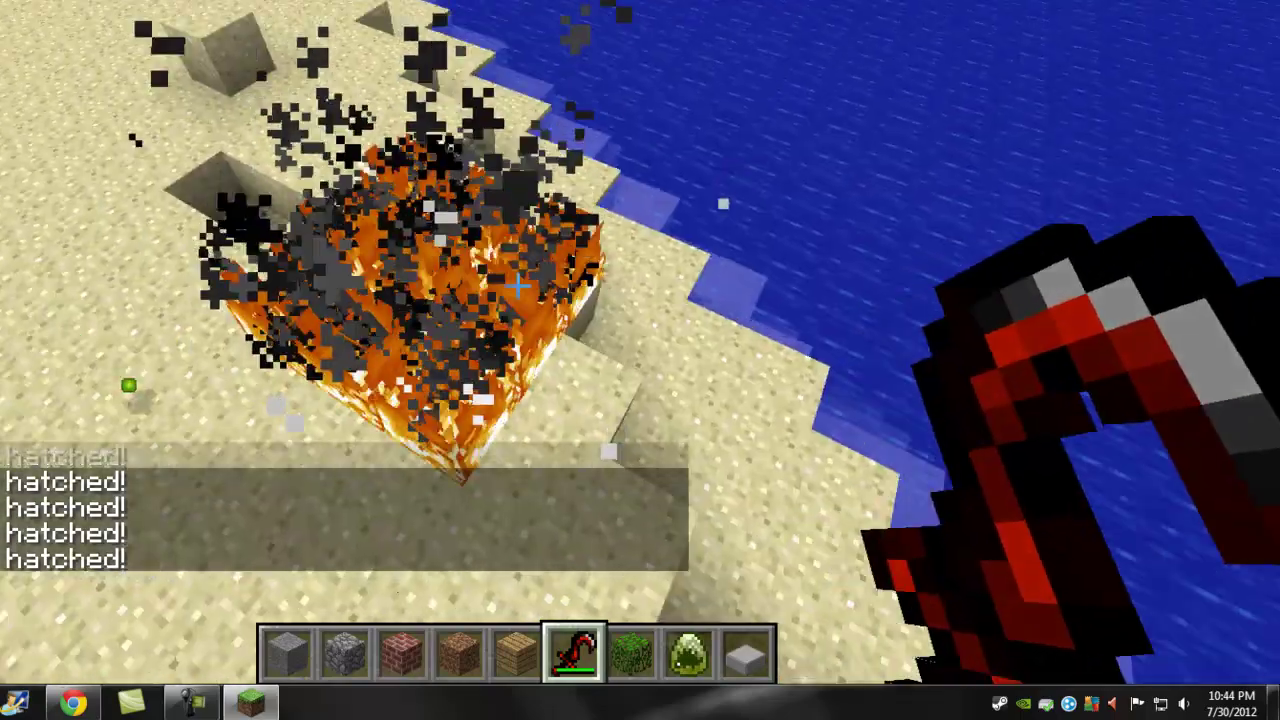